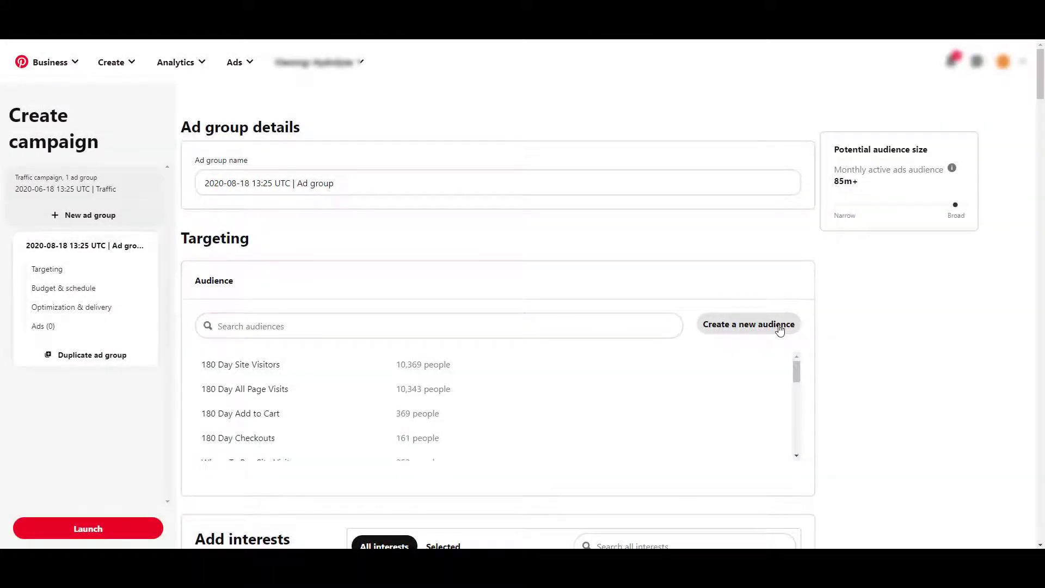
Start a new site-visitor audience from the Audiences page and open its form
click(780, 327)
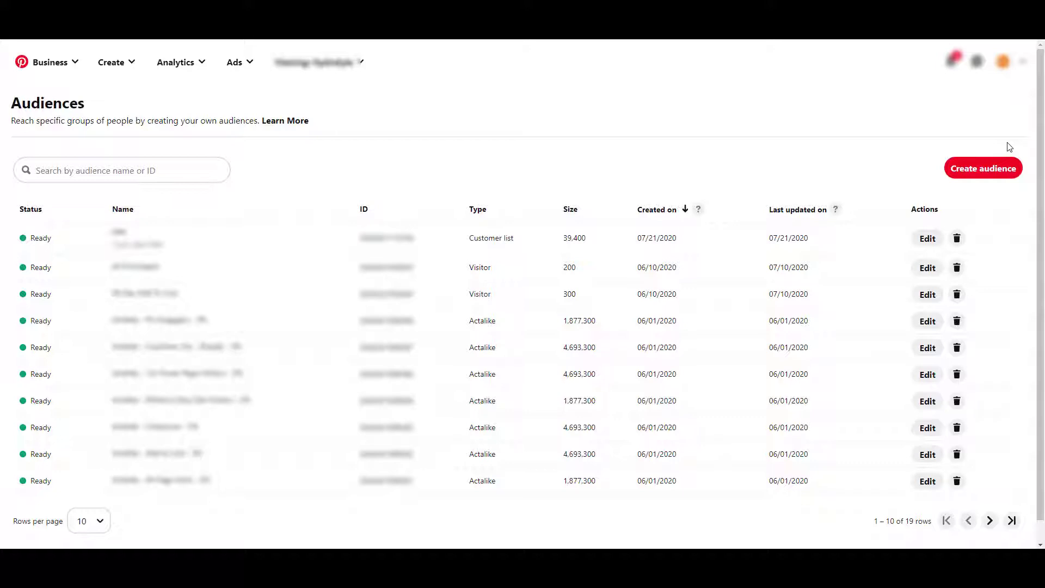
click(999, 170)
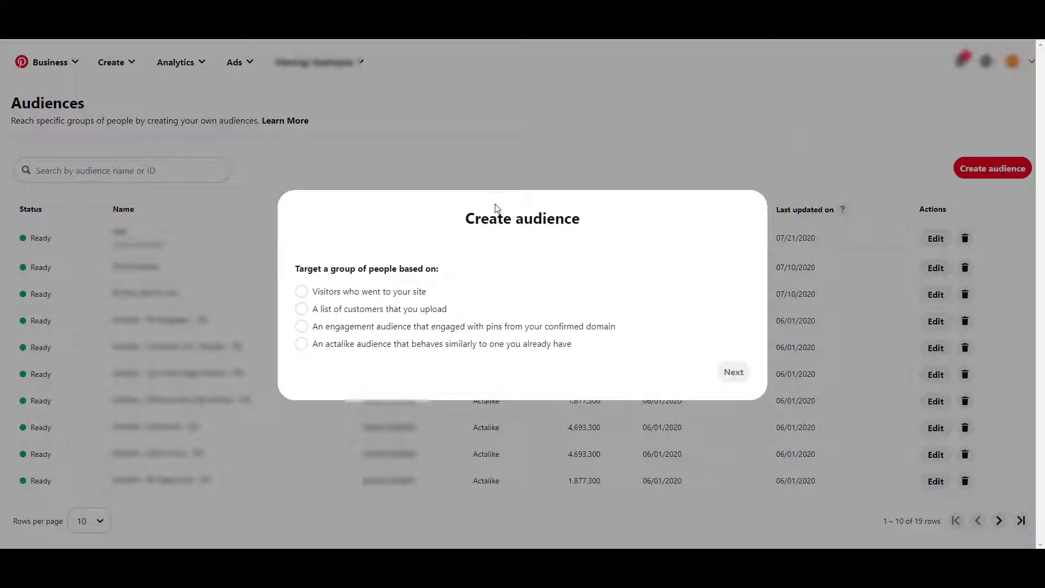
click(417, 294)
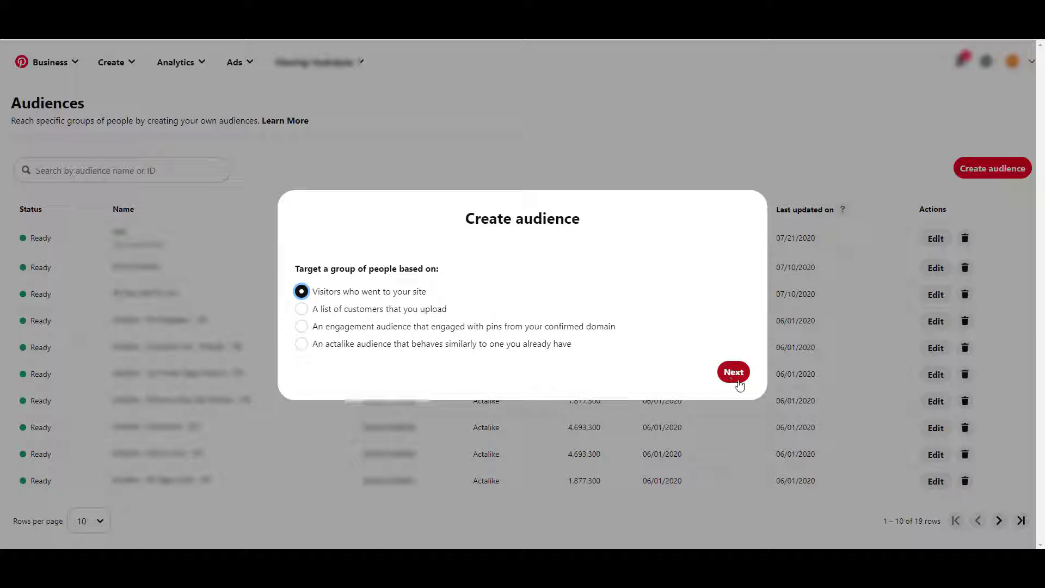
click(736, 374)
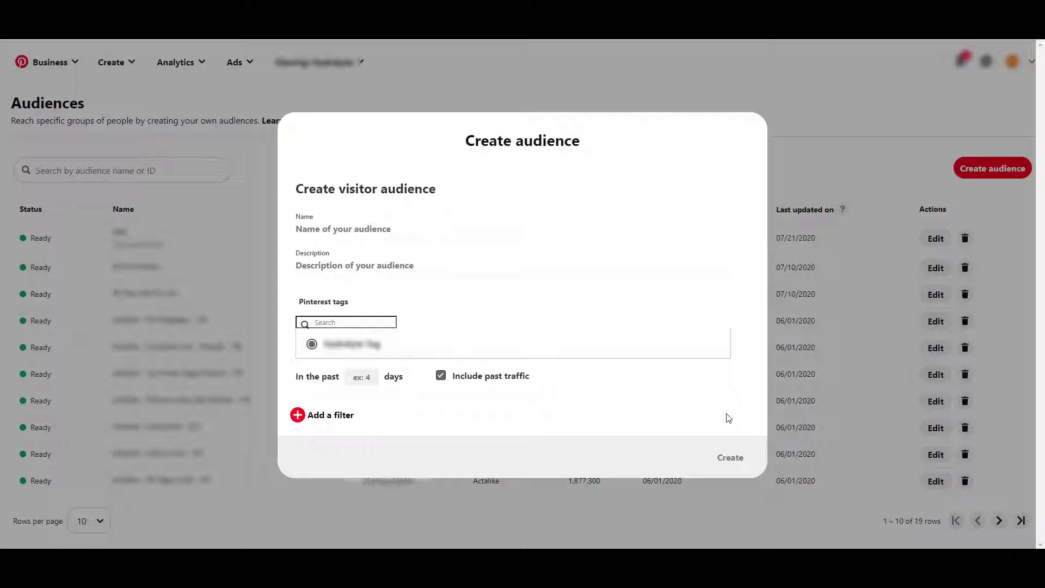
Name the audience 'Blog Visits - 30 Days' and count visits from the past 30 days
click(550, 232)
text(Bl)
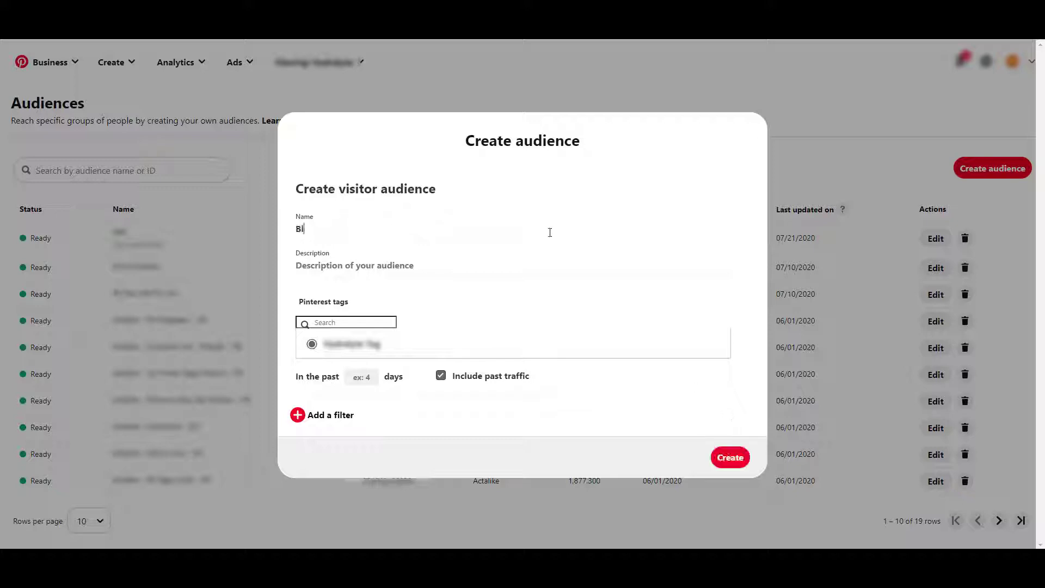
text(og Visits - 30 Days)
click(373, 376)
text(30)
Add an Event filter with the value AddToCart to the visitor audience
click(334, 419)
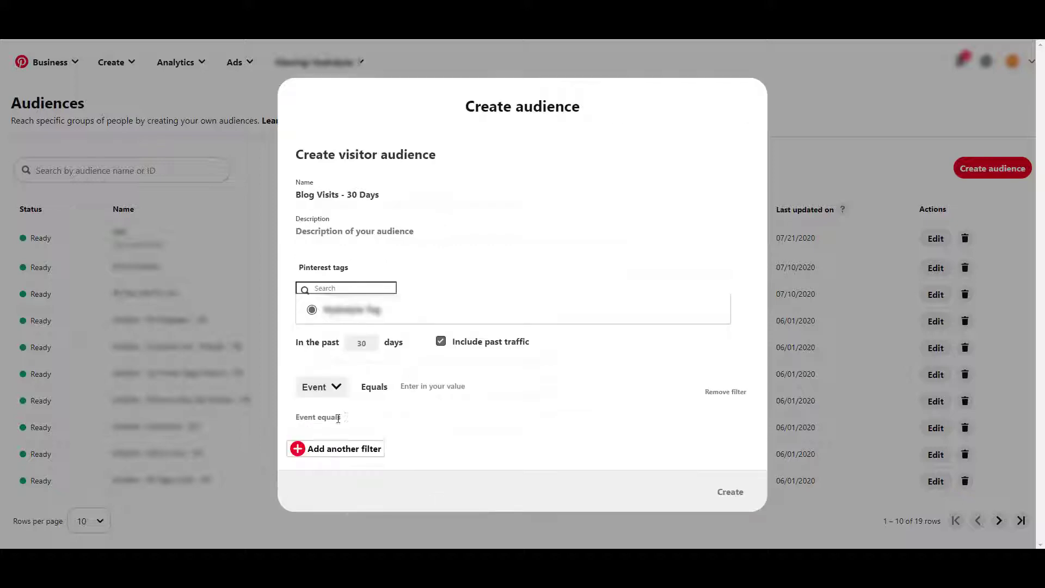
click(323, 387)
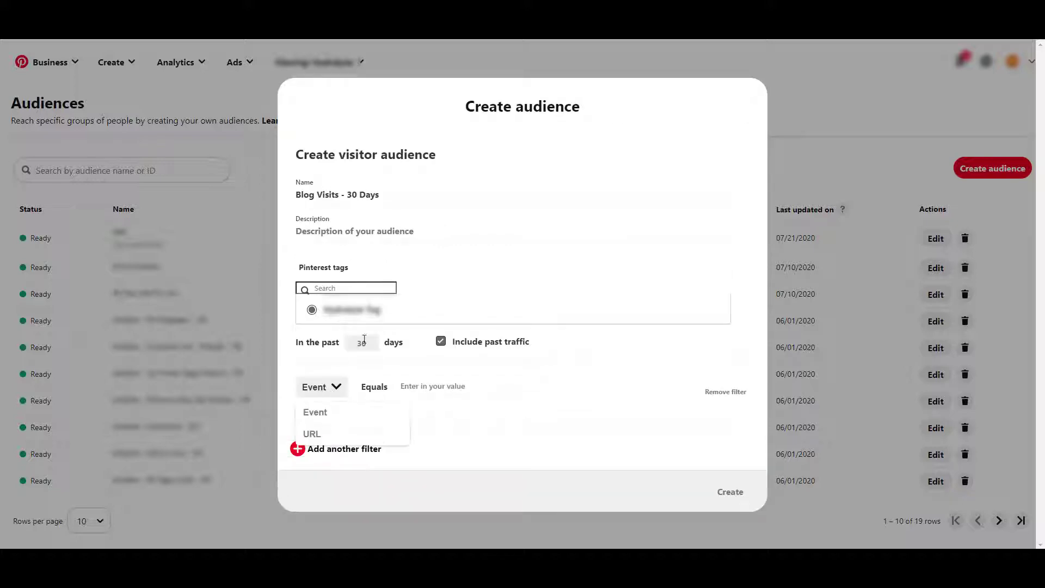
click(456, 411)
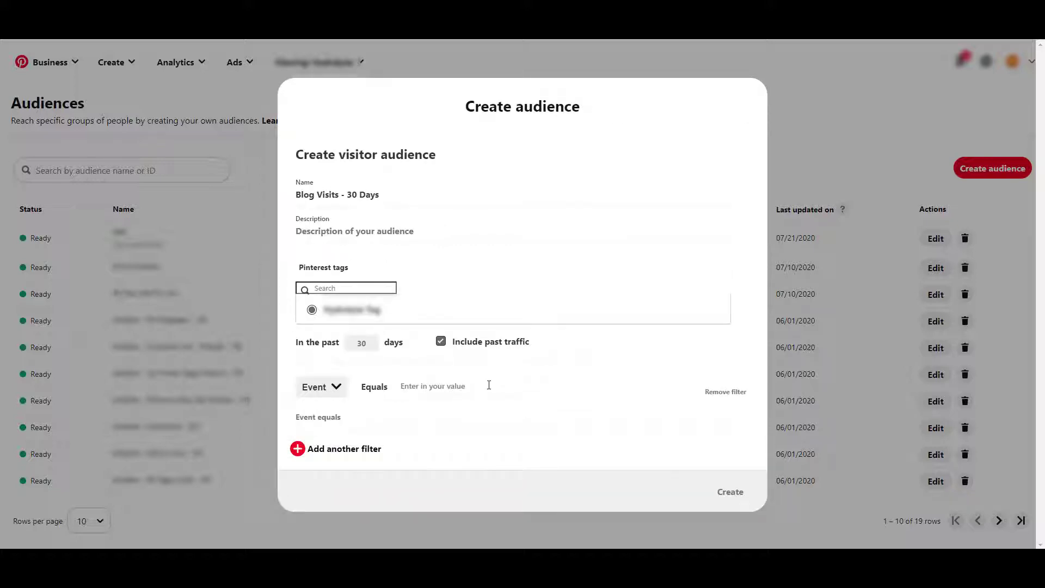
click(489, 382)
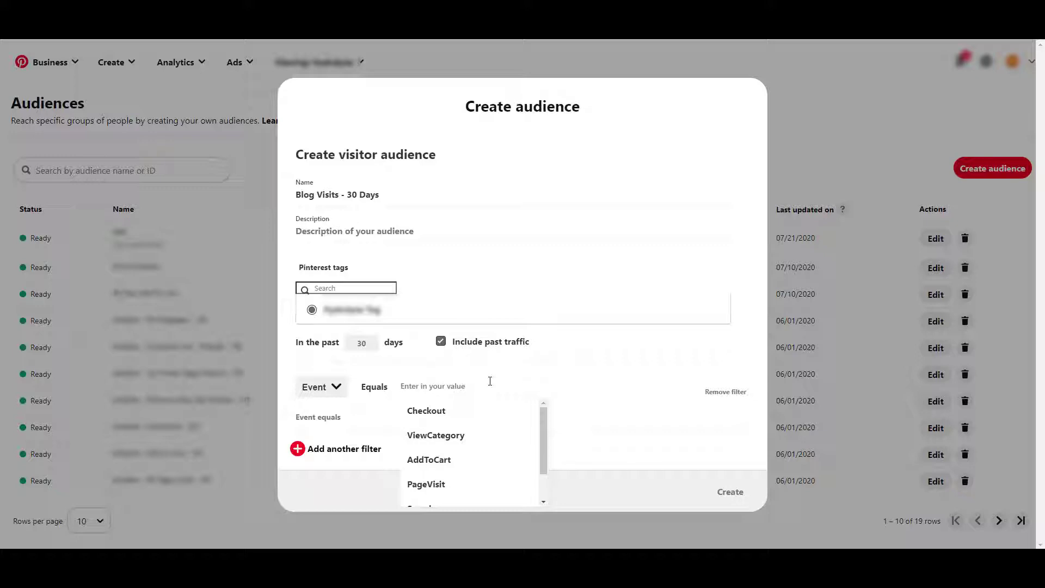
click(464, 461)
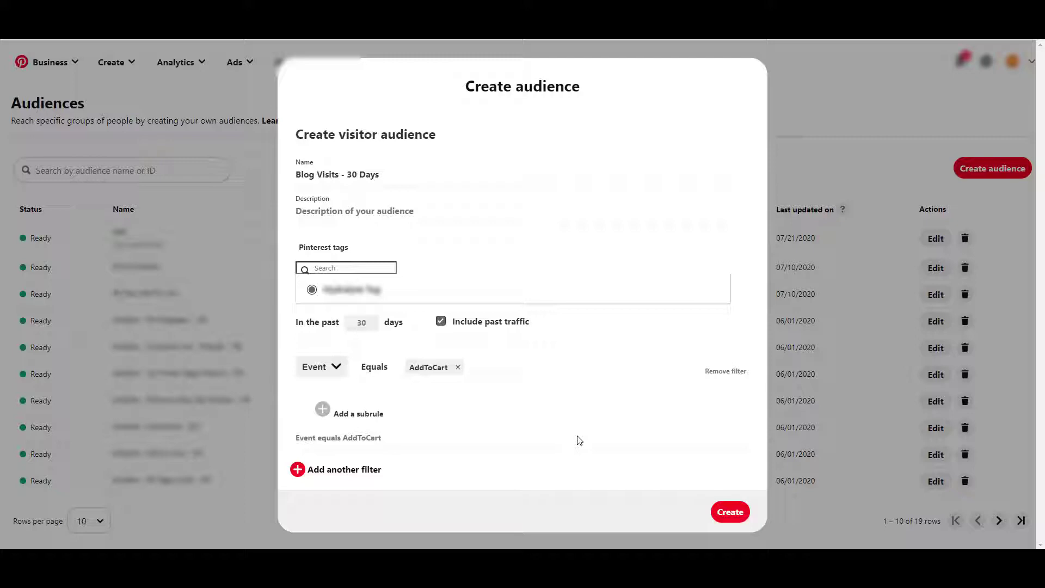
Replace the AddToCart filter with URL contains 'blogs/' and create the Blog Visits audience
click(458, 368)
click(326, 385)
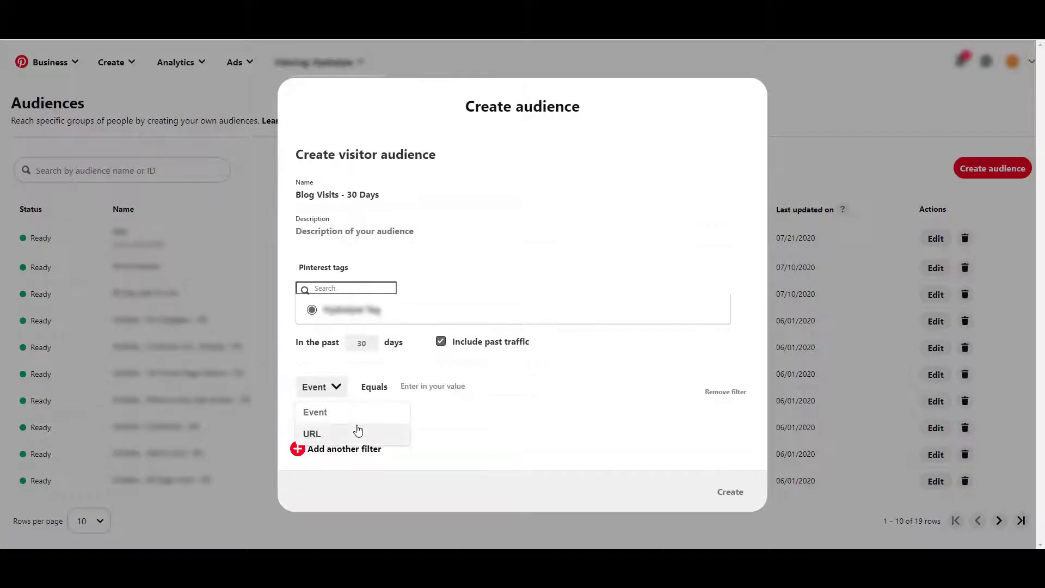
click(356, 431)
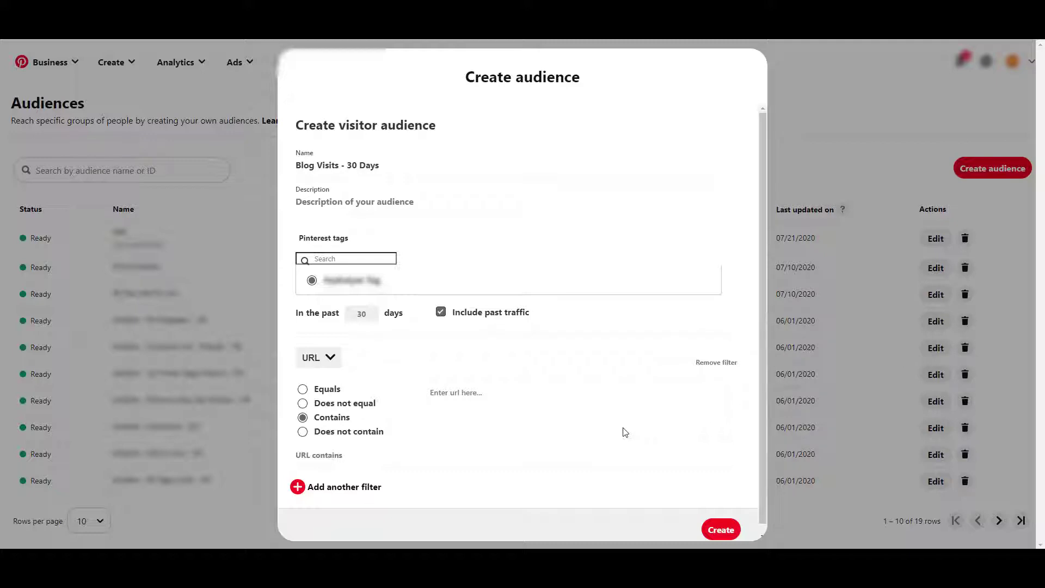
click(547, 400)
text(blogs/)
key(Return)
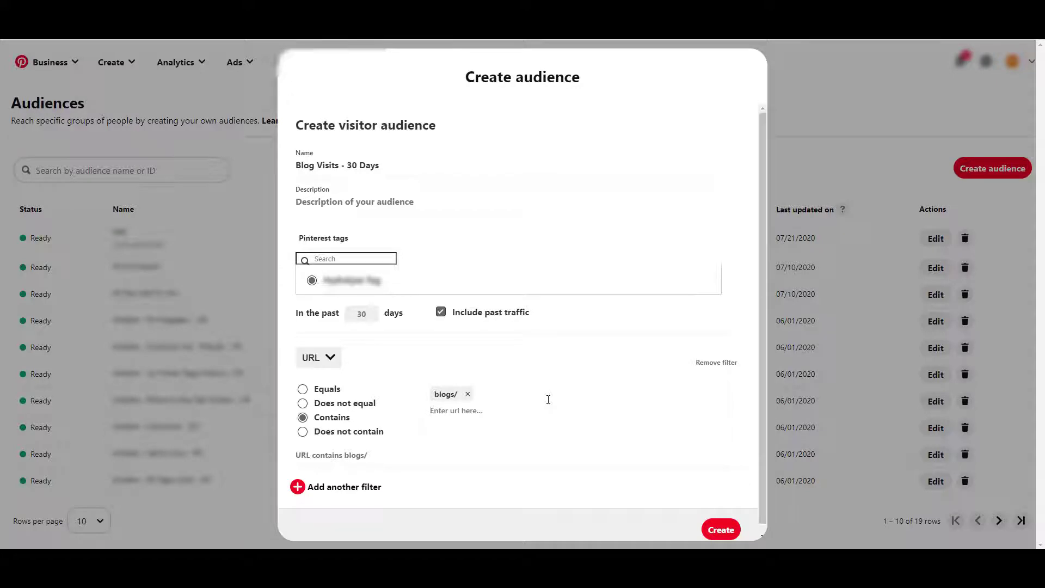
click(721, 530)
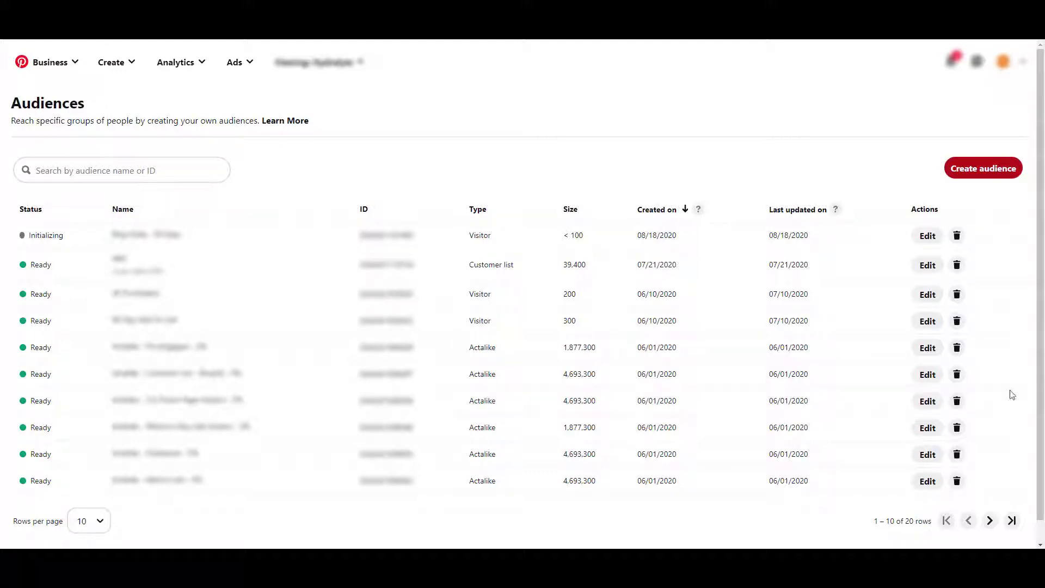
Create the customer list audience 'Shopify Customers - June 2020' from customer file 1.csv
click(971, 170)
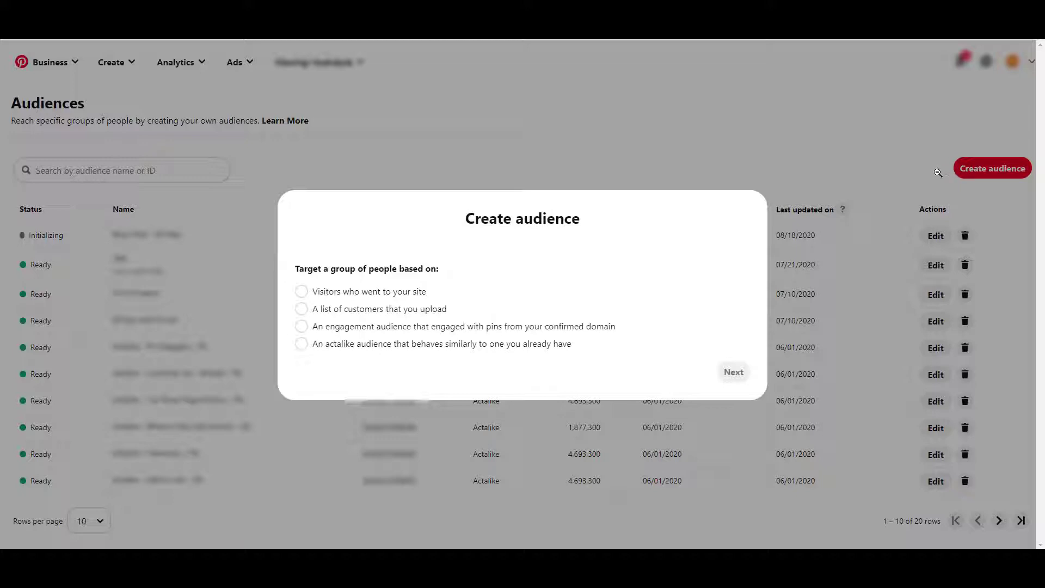
click(401, 309)
click(736, 372)
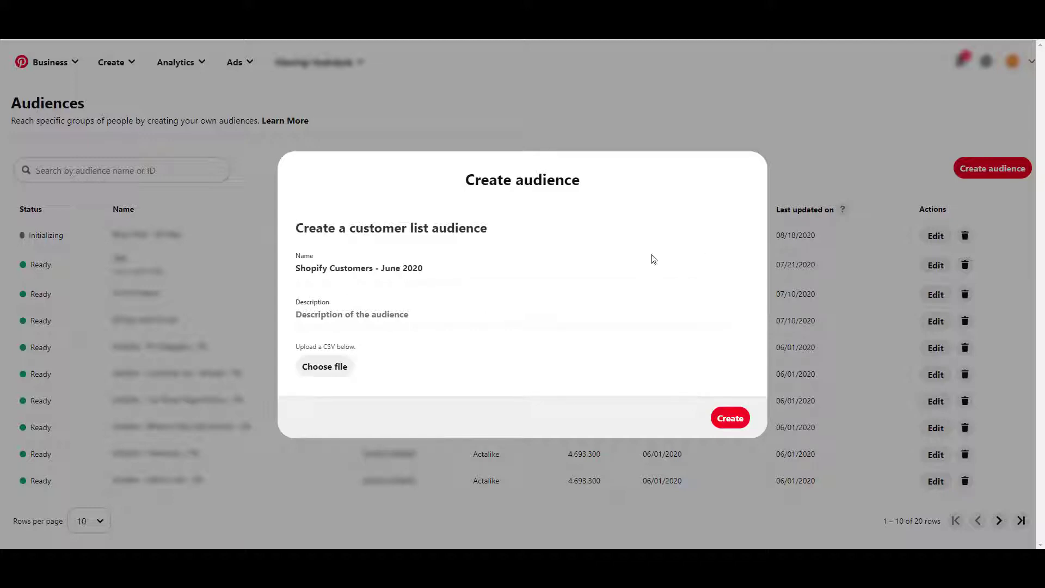
click(334, 373)
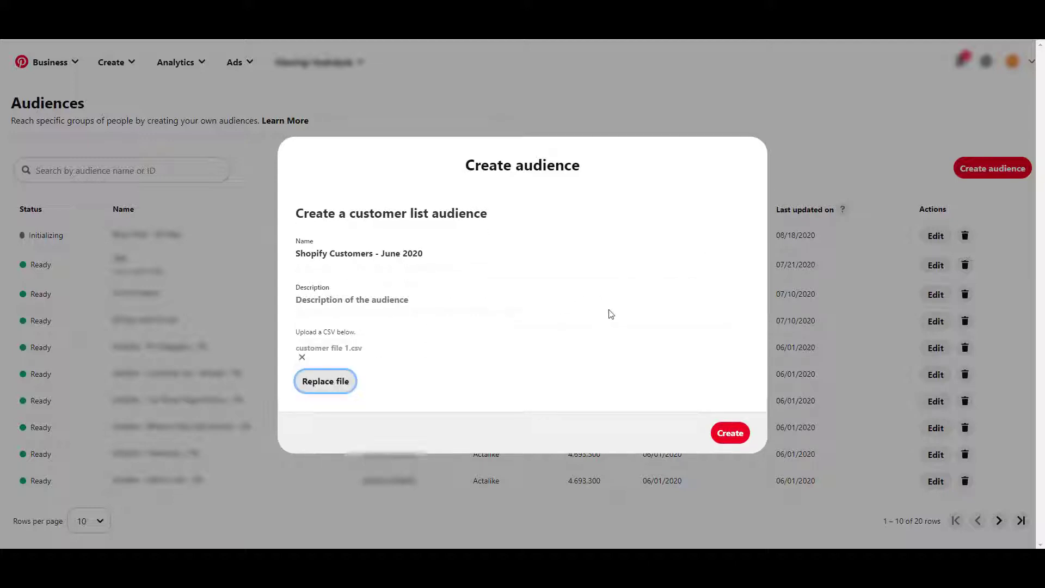
click(729, 434)
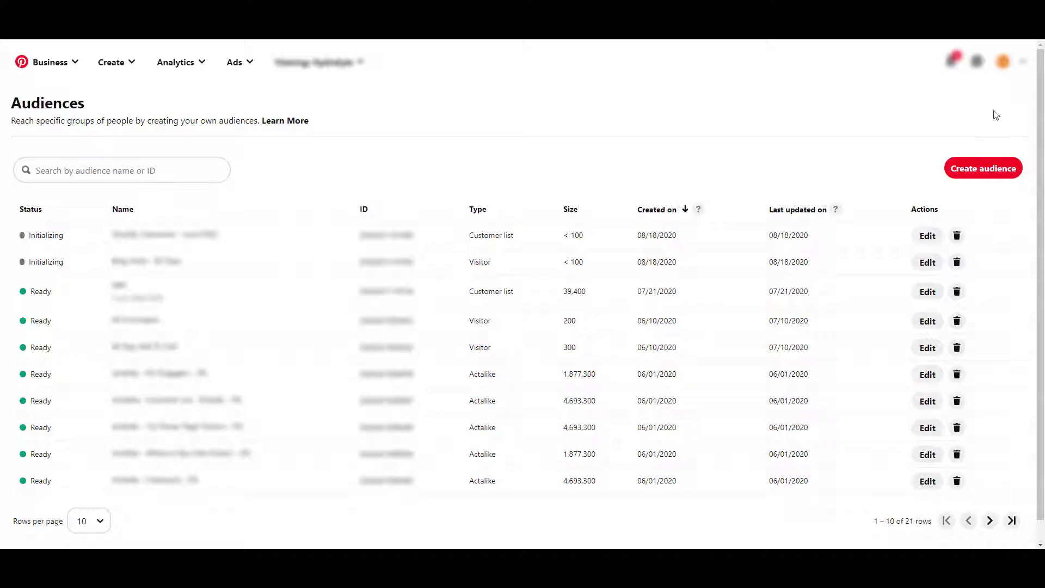
Start a pin engagement audience named 'Saved Any Pin - 30 Days' covering 30 days
click(986, 168)
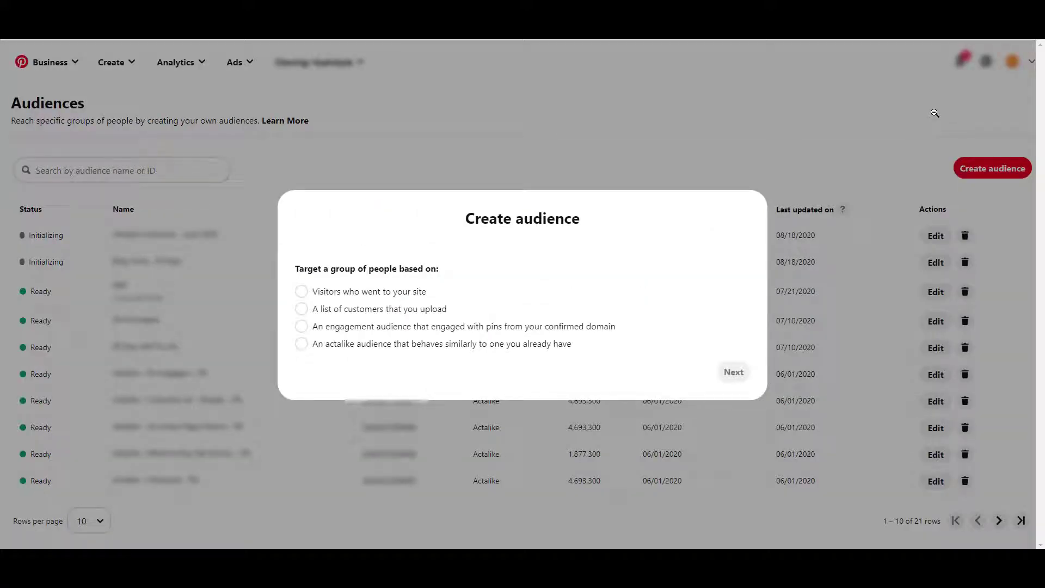
click(593, 327)
click(724, 373)
text(Saved Any Pin - 30 Days)
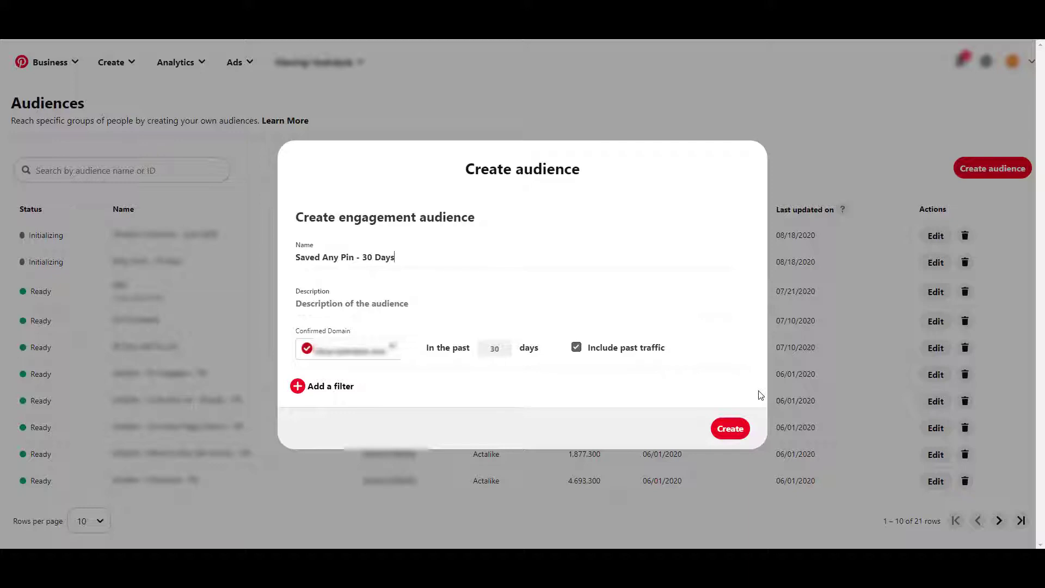
Add an Action Types filter that counts only people who saved a pin
click(346, 388)
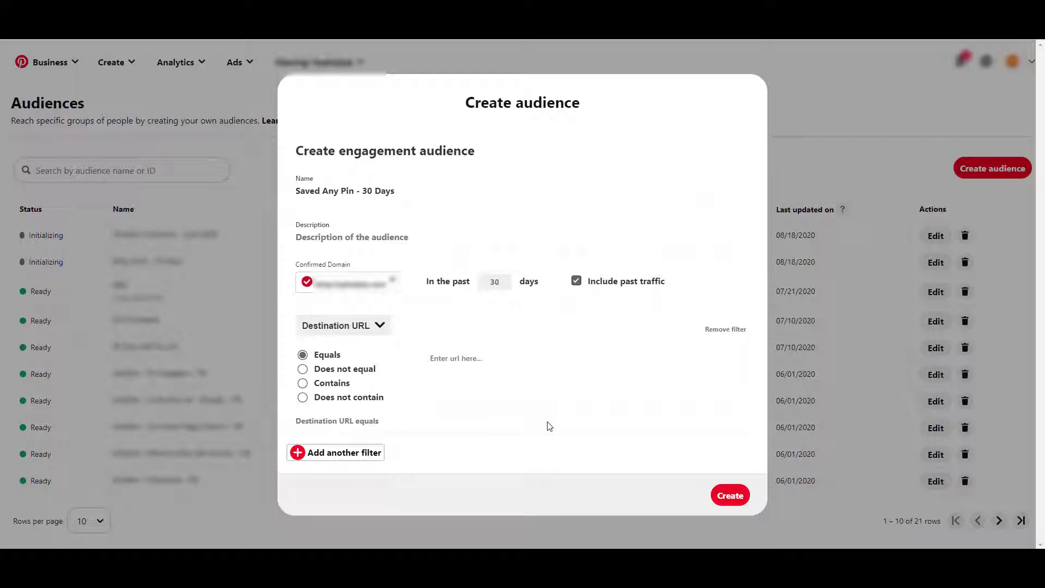
click(374, 328)
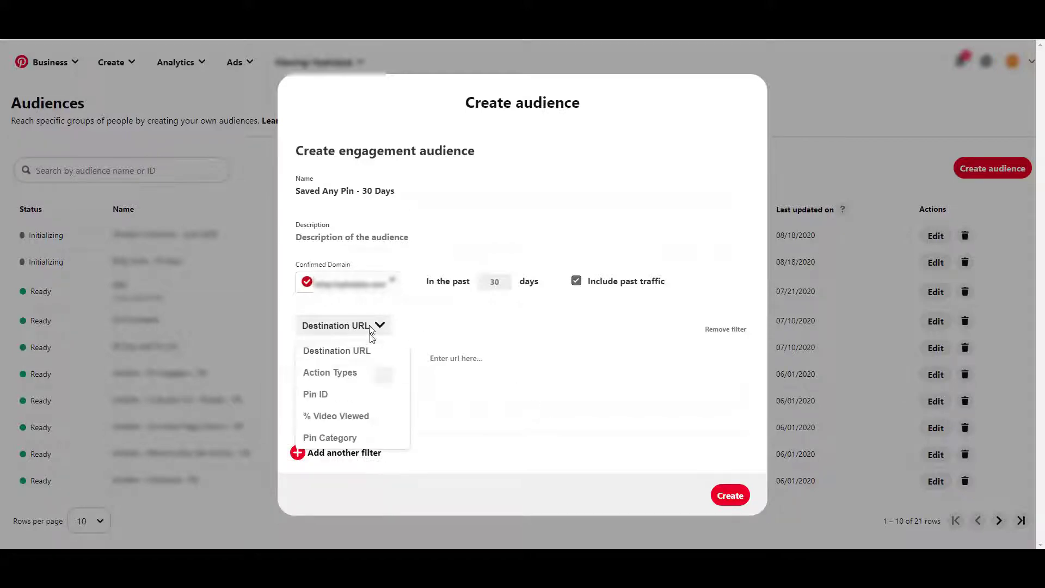
click(386, 373)
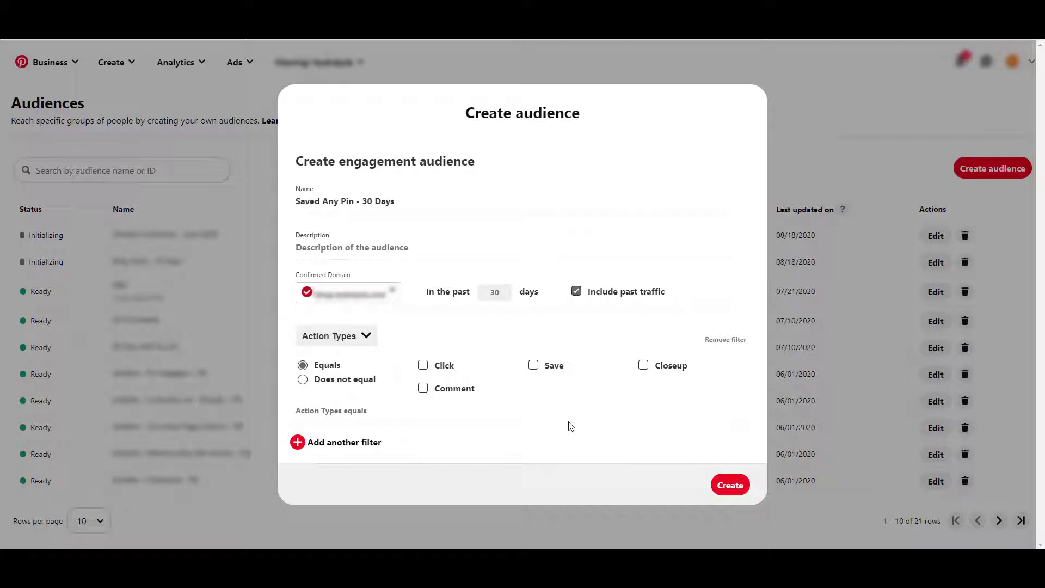
click(546, 369)
click(366, 336)
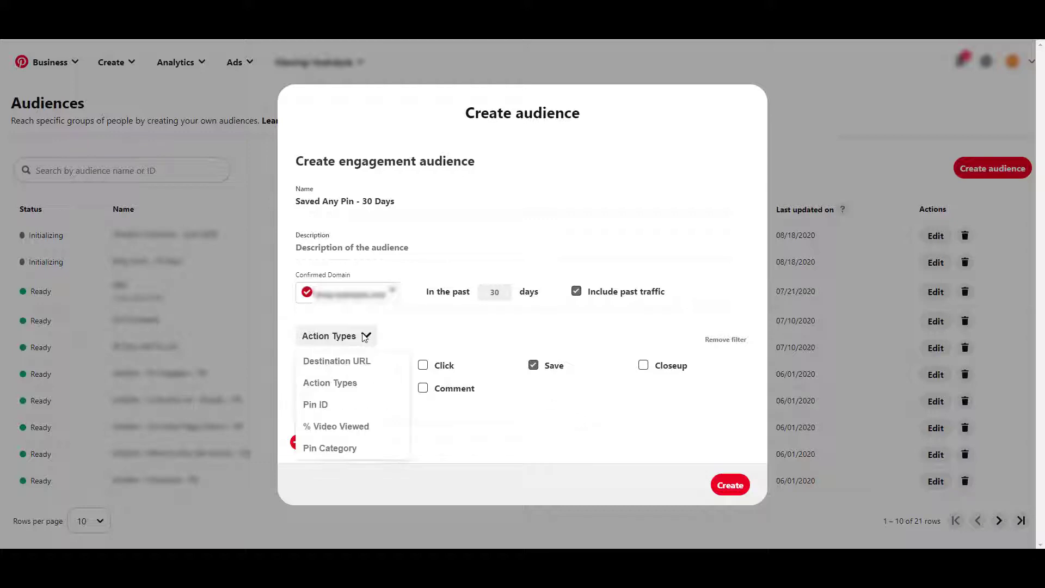
click(353, 406)
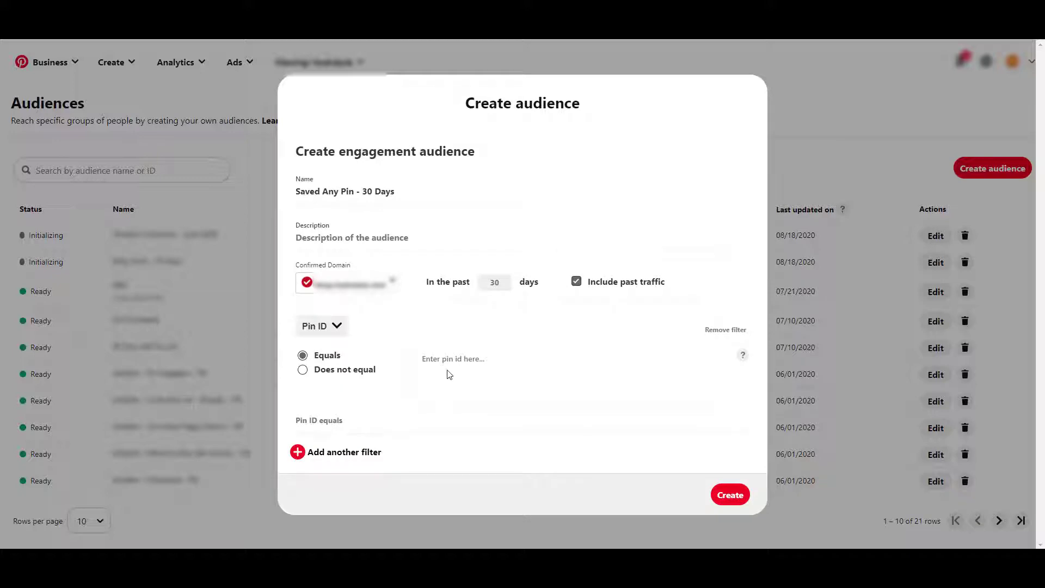
key(ctrl+v)
key(Return)
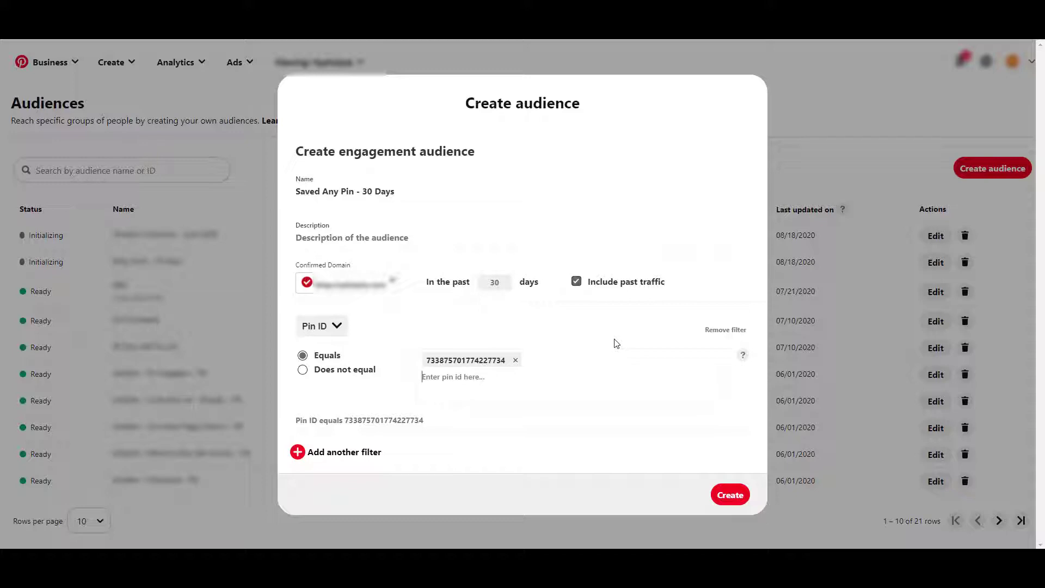
Try a % Video Viewed filter, then a Pin Category filter set to health fitness
click(341, 330)
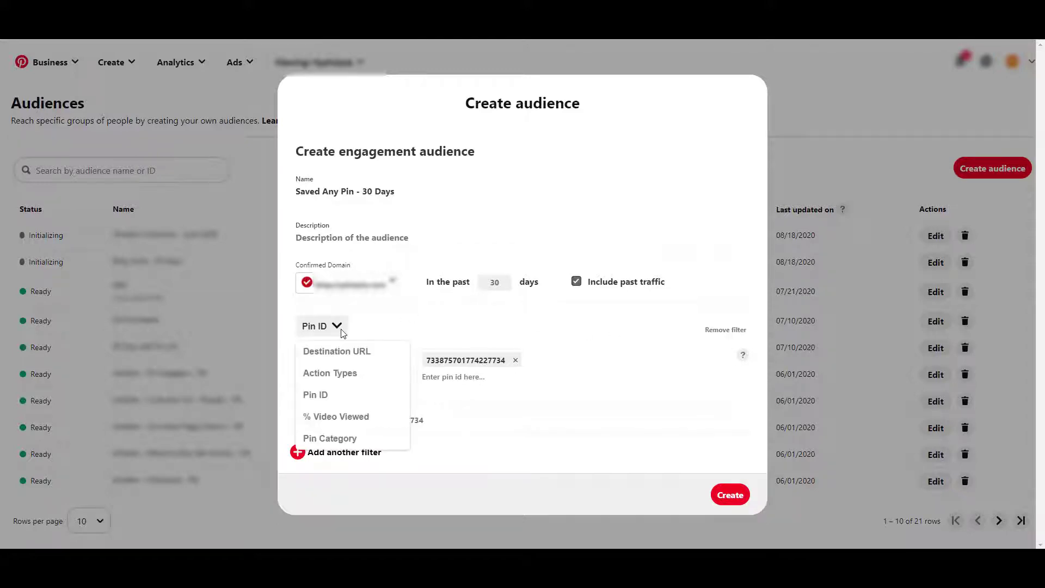
click(363, 419)
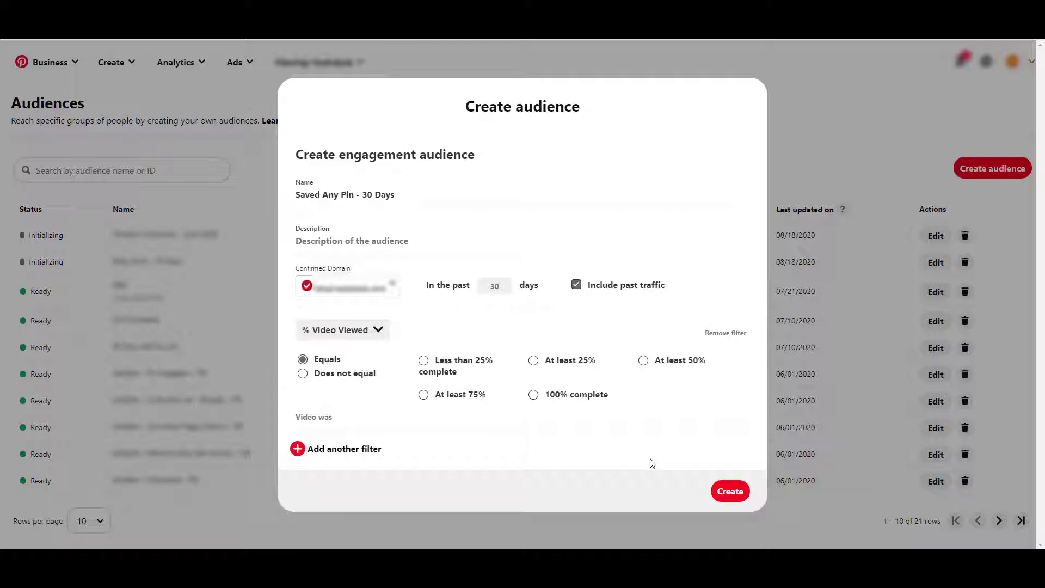
click(314, 330)
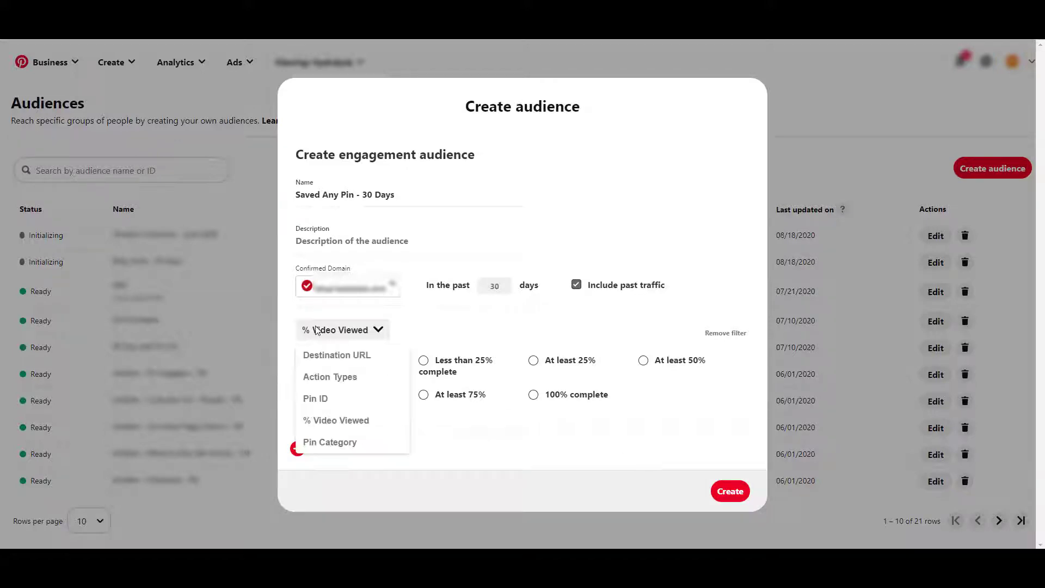
click(349, 445)
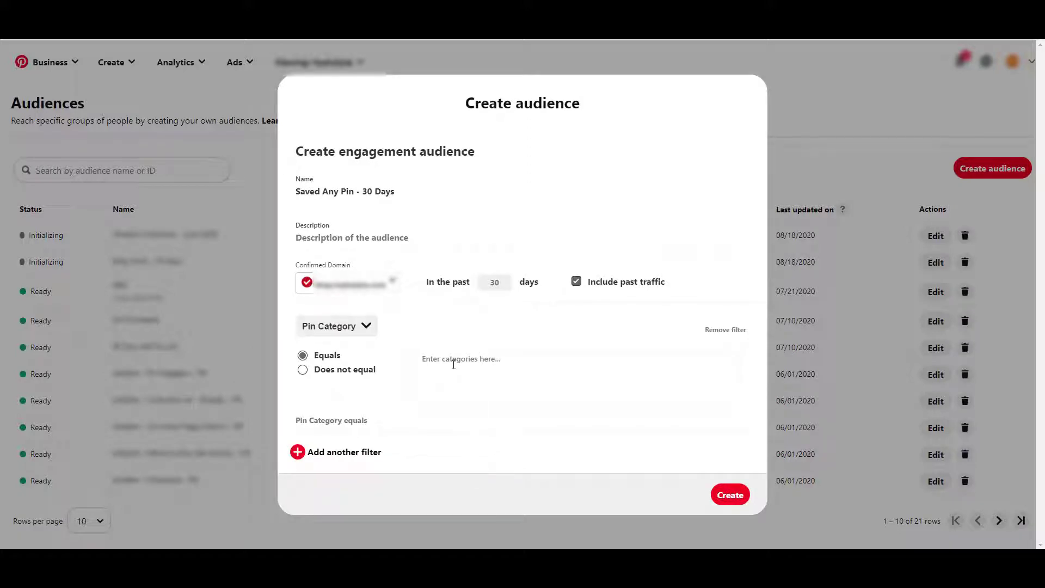
click(453, 361)
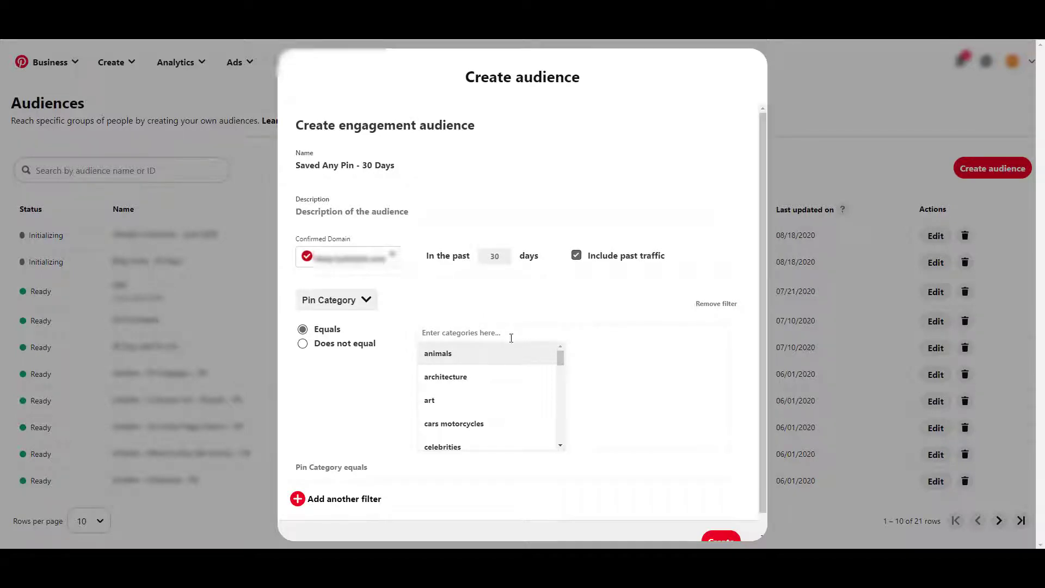
scroll(476, 367, down, 2)
scroll(476, 367, down, 1)
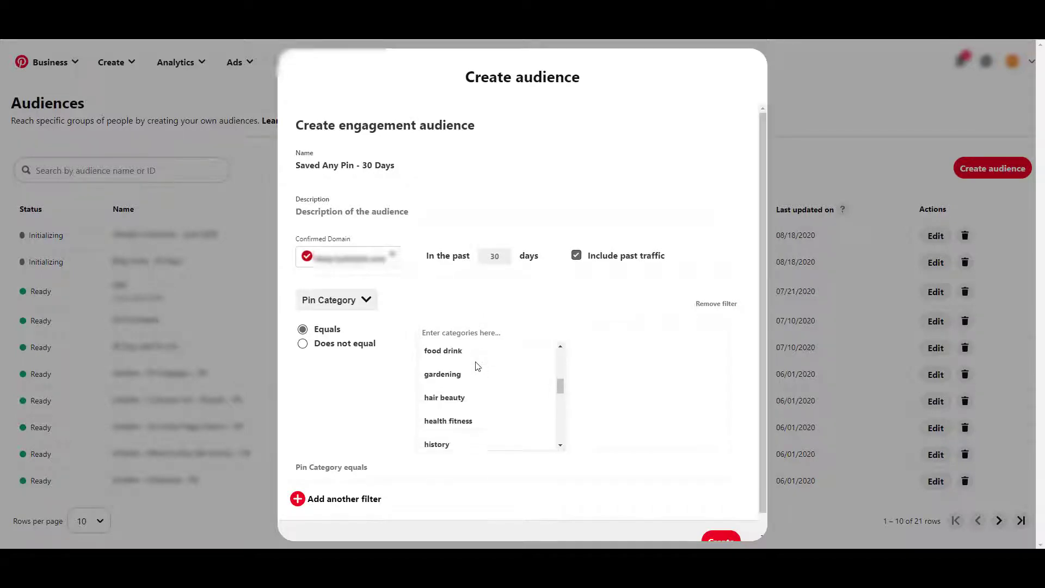
click(467, 417)
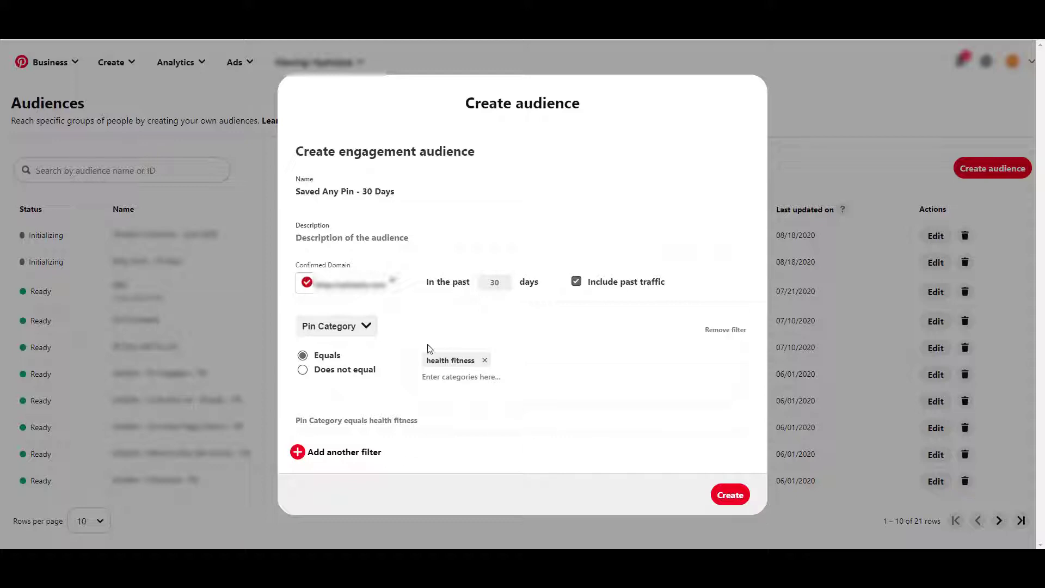
Set the filter to Action Types with Save and create the engagement audience
click(366, 326)
click(372, 380)
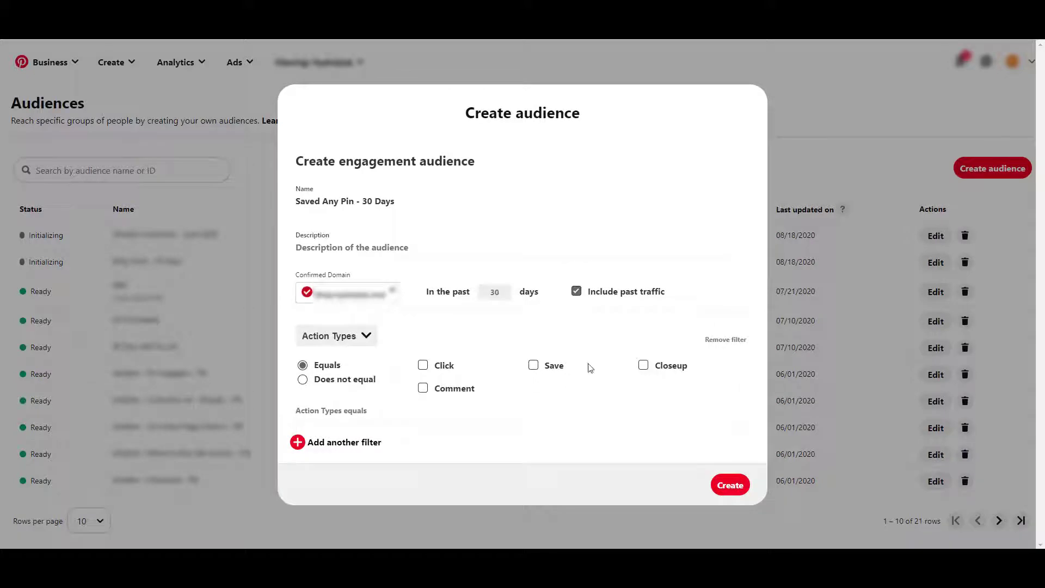
click(556, 368)
click(724, 486)
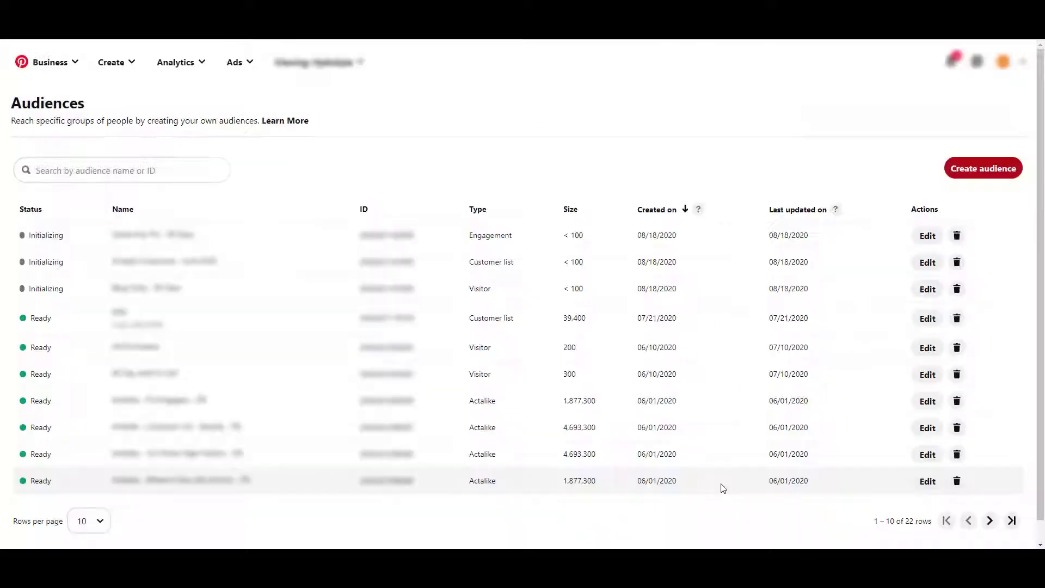
Start the actalike audience 'LAL - Transactions - 180 Days' sourced from 180 Day Checkouts
click(1007, 169)
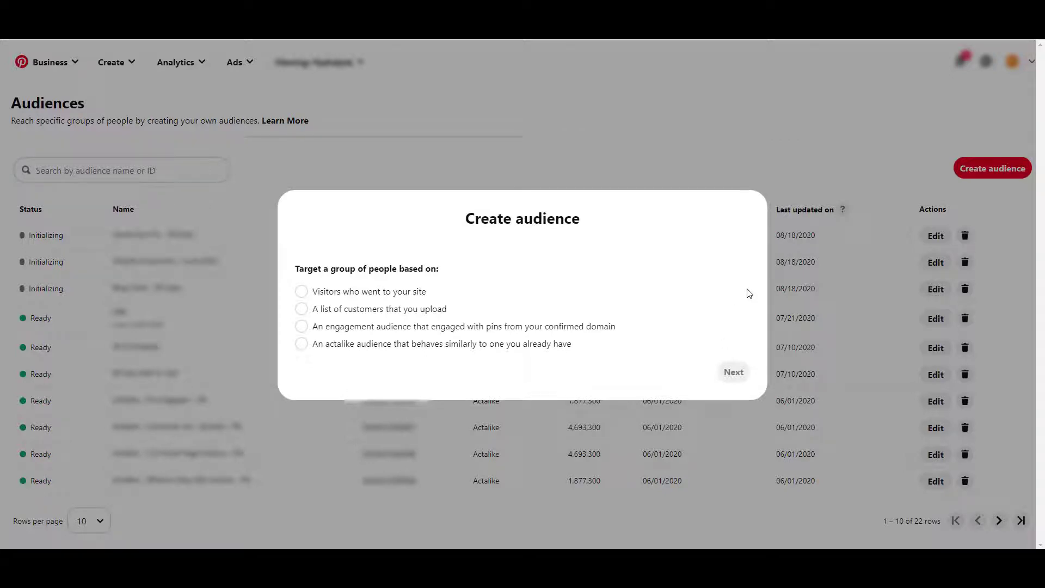
click(528, 351)
click(734, 372)
text(LAL - Transactions - 180 Days)
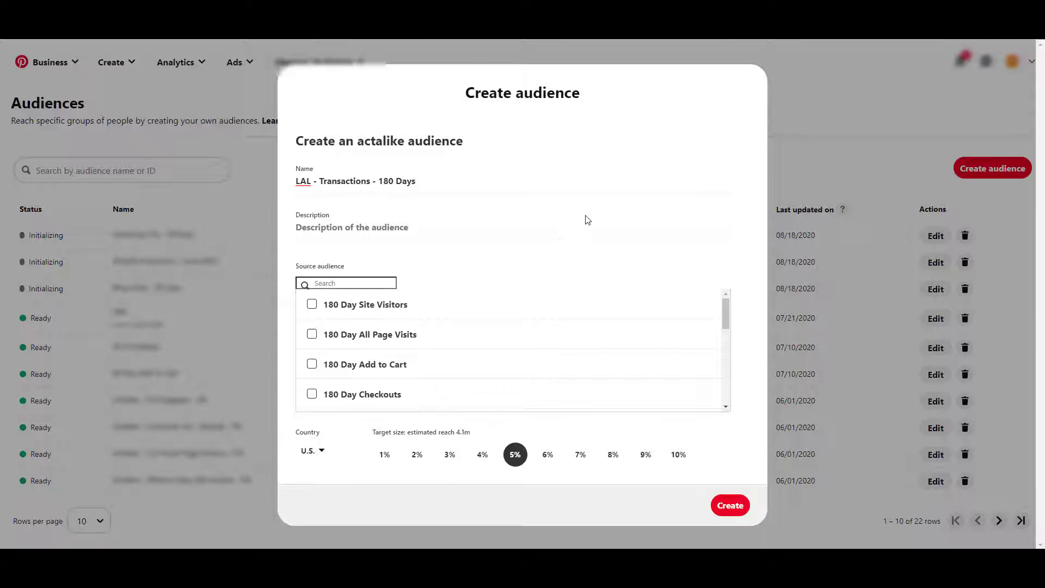
click(313, 395)
Change the actalike target size from 1% to 10%
click(385, 454)
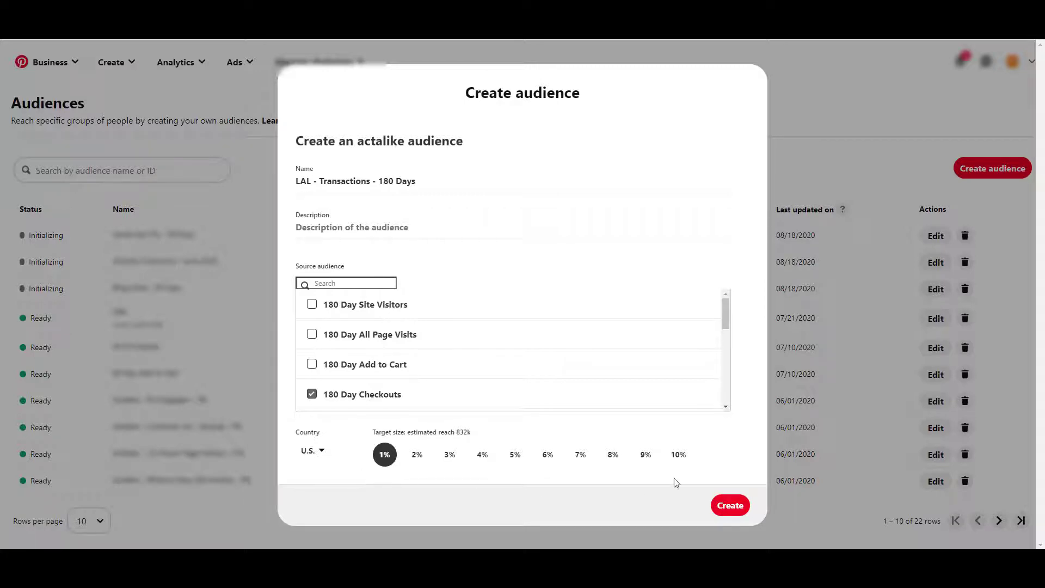
click(684, 455)
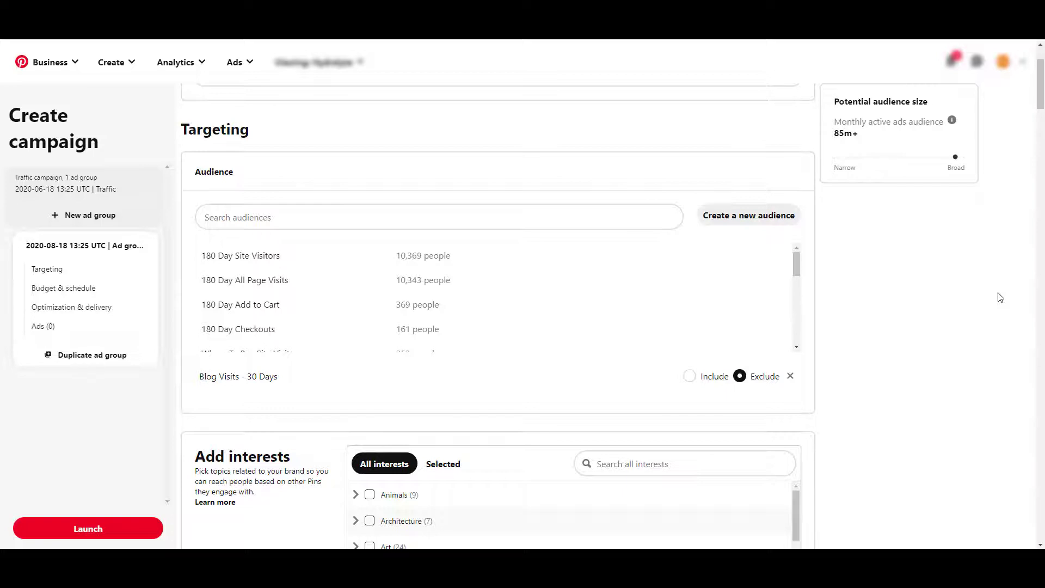
scroll(1004, 293, down, 3)
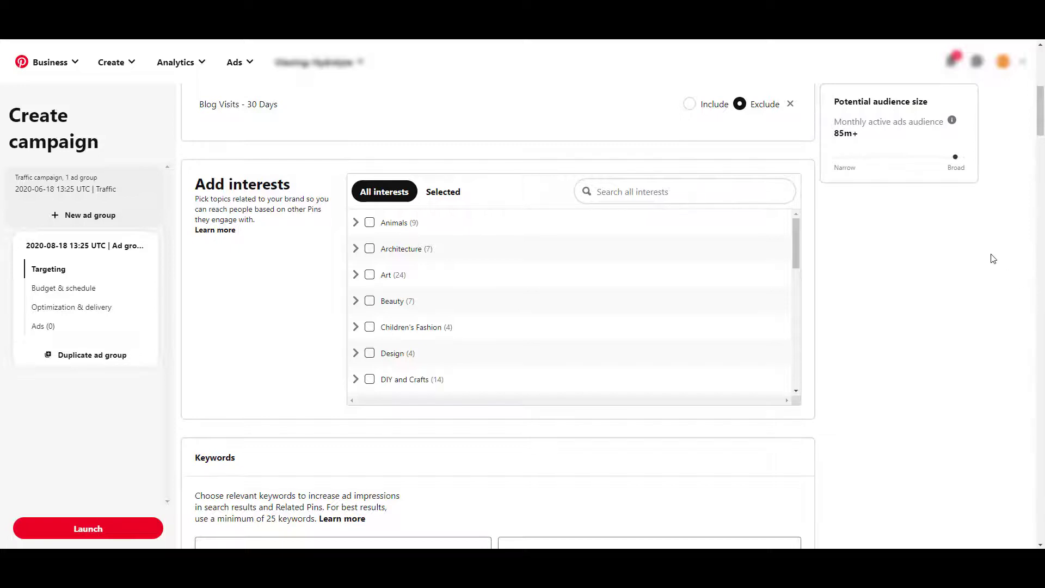
Search interests for 'health', select Health, and return to the full interest category list
click(742, 193)
text(health)
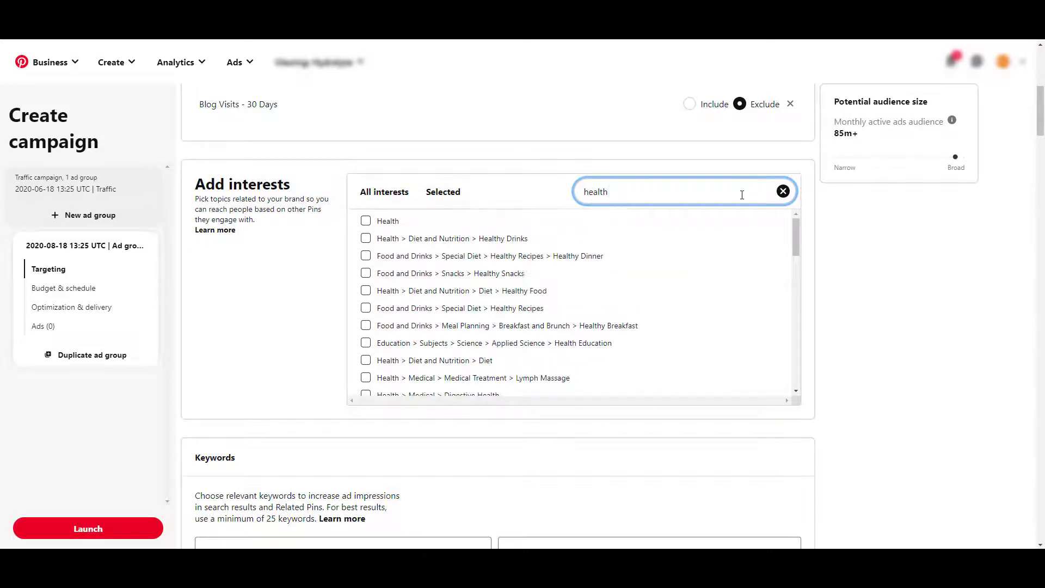
click(366, 238)
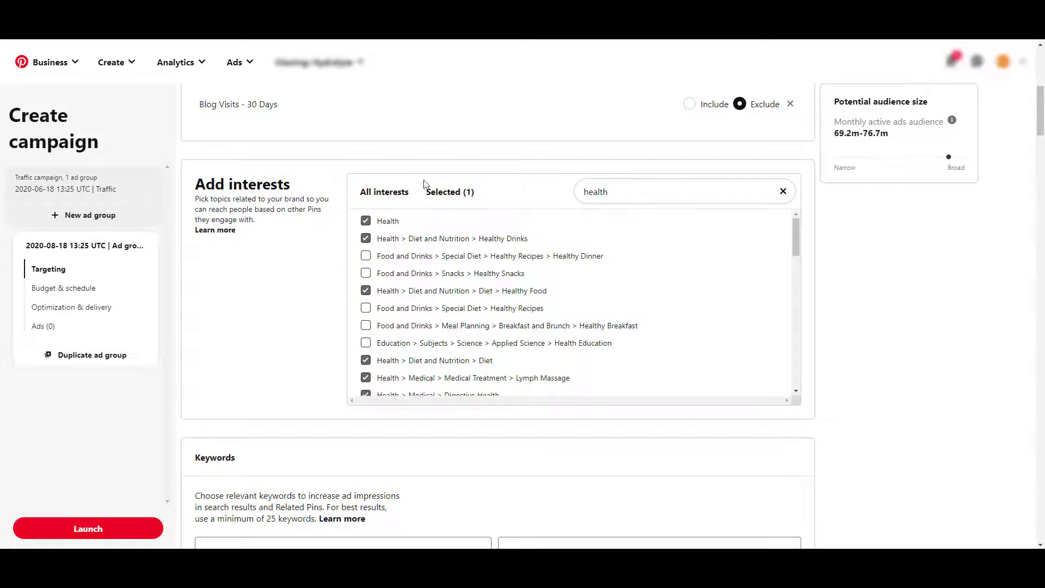
click(385, 191)
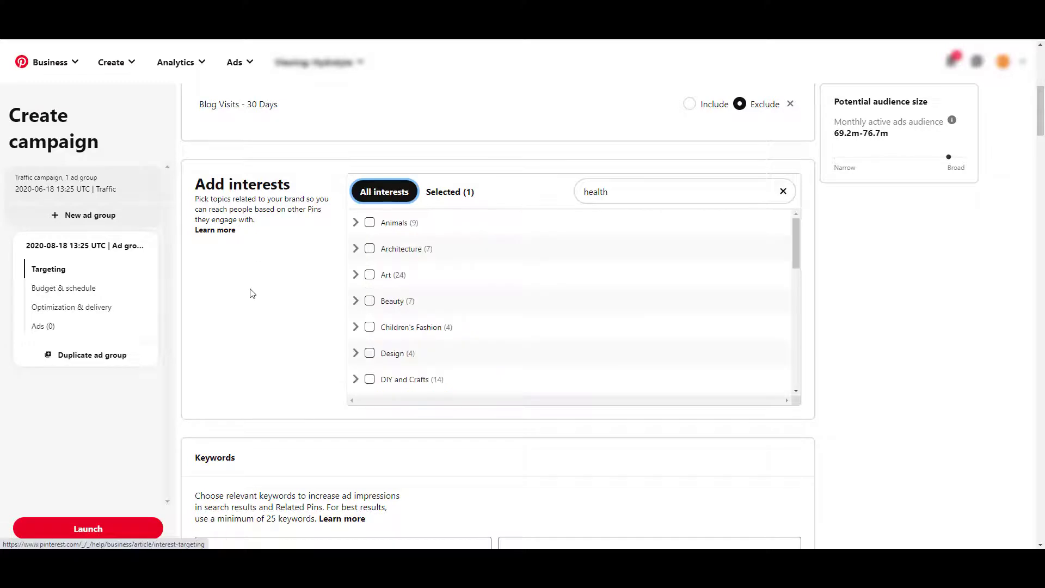
Browse the interest categories' subcategories, from Animals through Quotes
click(357, 223)
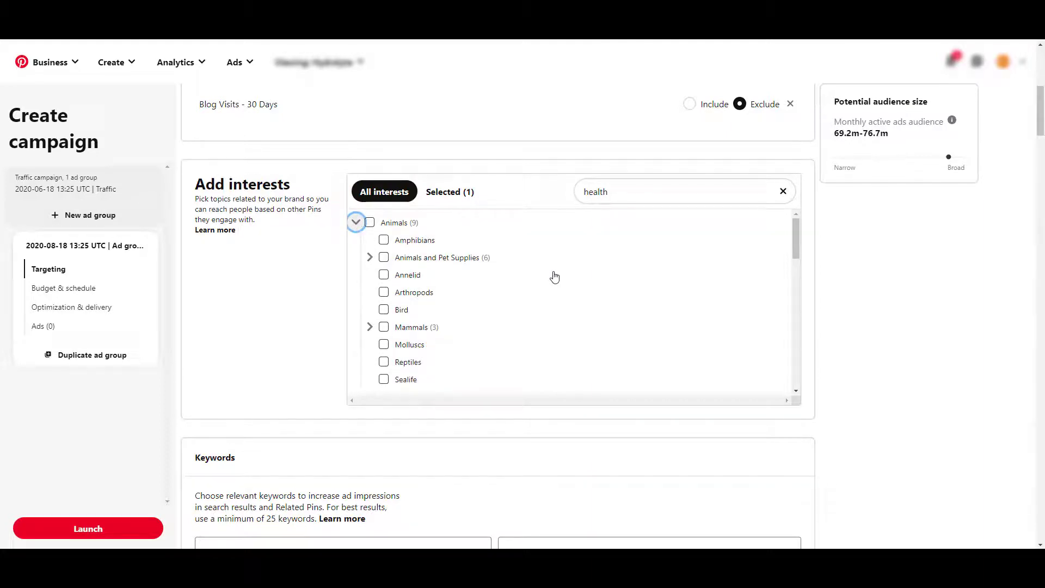
scroll(535, 262, down, 1)
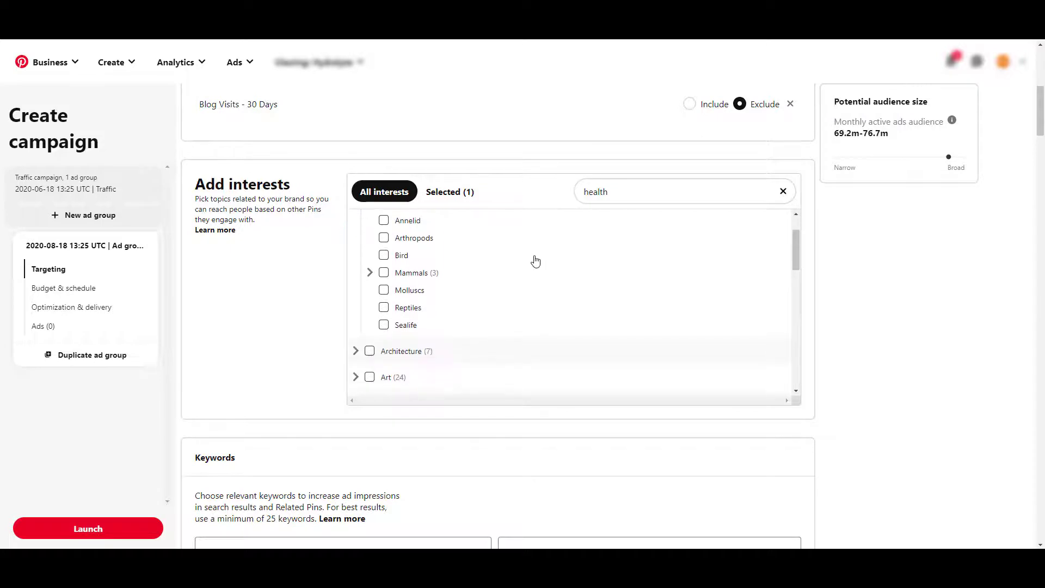
scroll(534, 262, down, 1)
scroll(535, 259, down, 1)
click(356, 241)
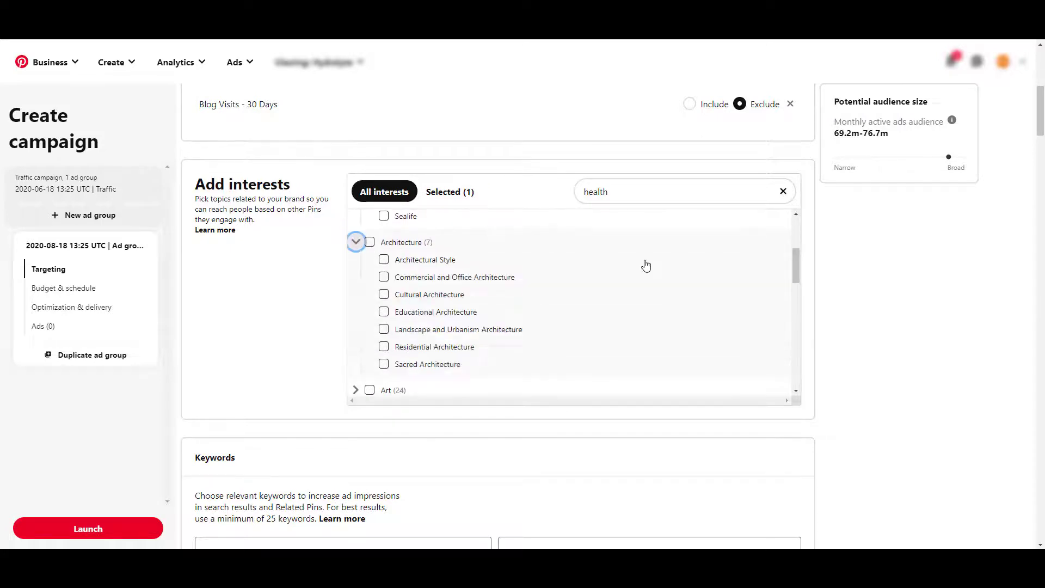
scroll(572, 279, down, 1)
click(360, 281)
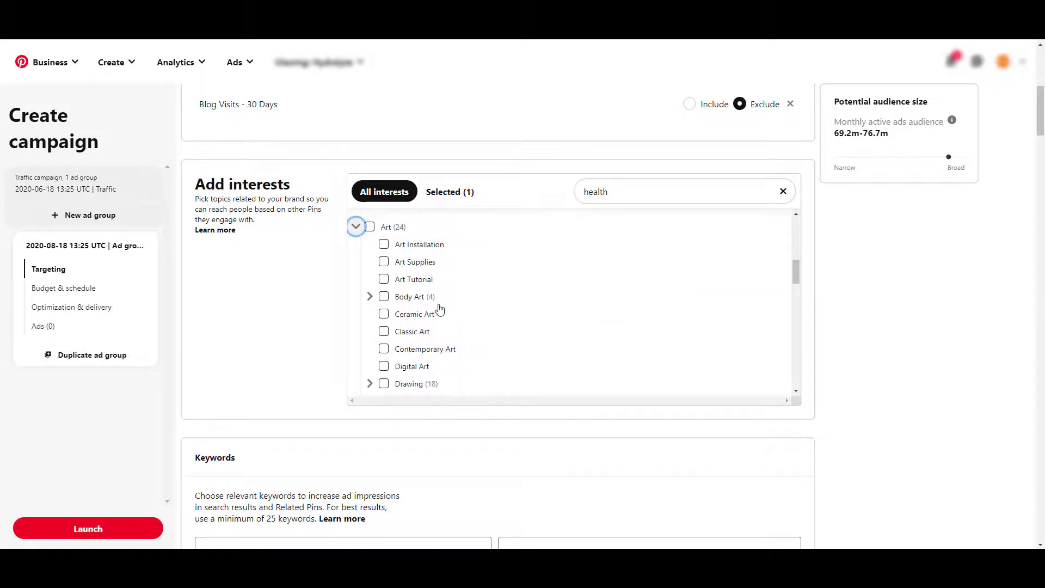
click(371, 298)
scroll(576, 300, down, 2)
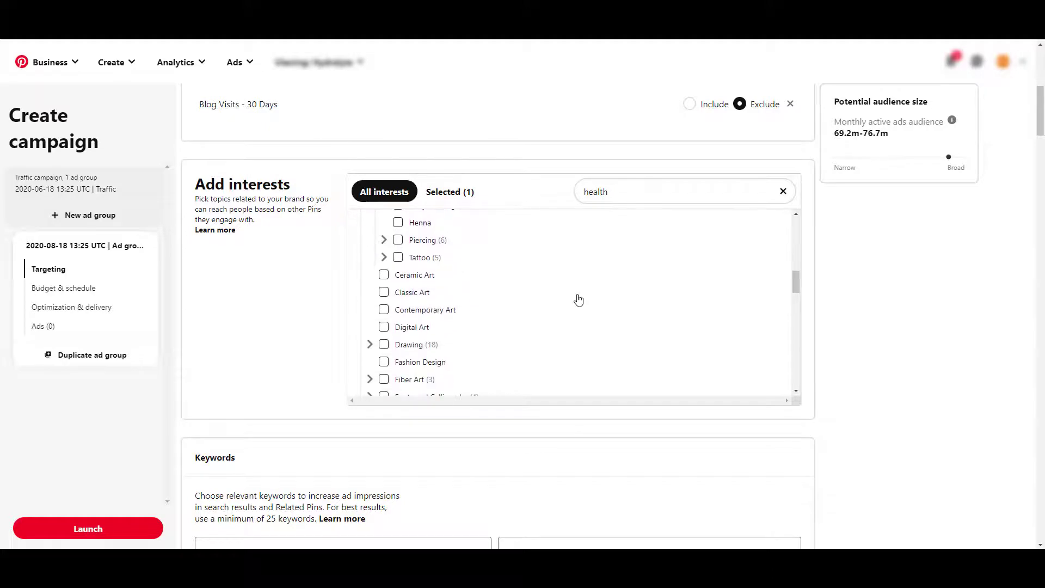
scroll(577, 299, down, 1)
scroll(526, 282, down, 1)
scroll(506, 275, down, 1)
scroll(500, 273, down, 2)
scroll(500, 273, down, 2)
click(355, 250)
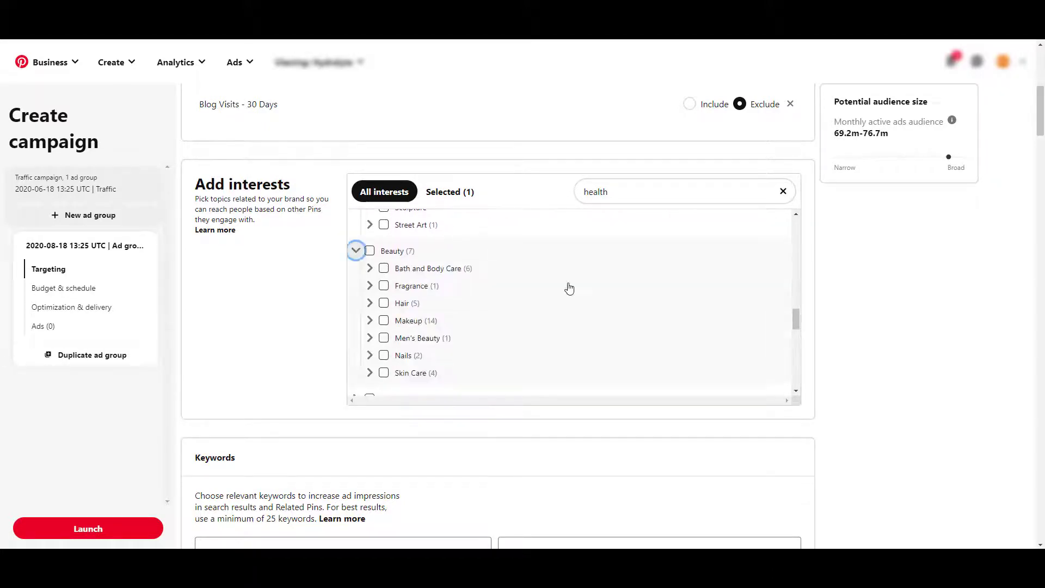
scroll(568, 289, down, 2)
click(355, 290)
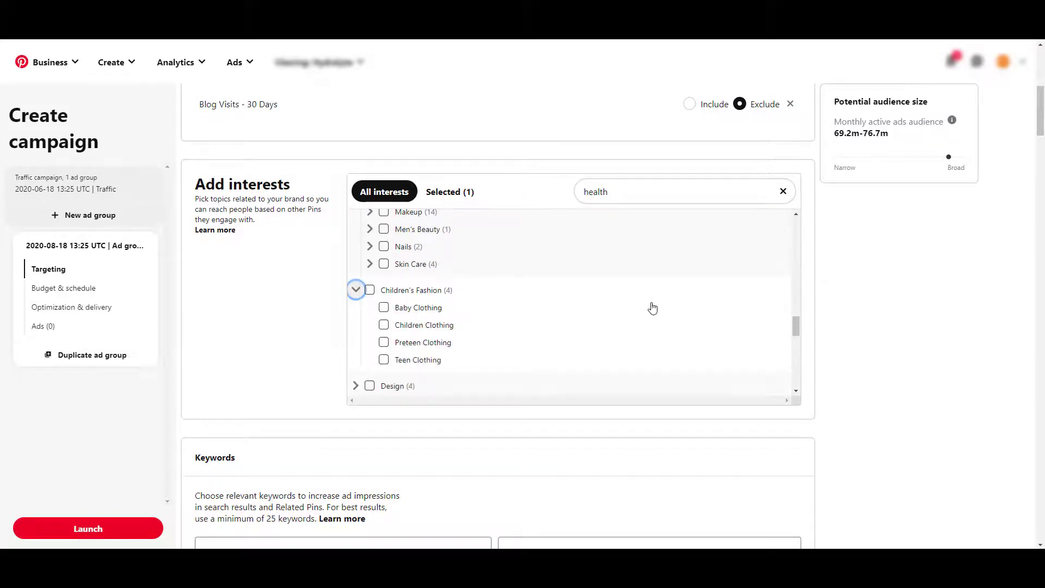
scroll(652, 308, down, 1)
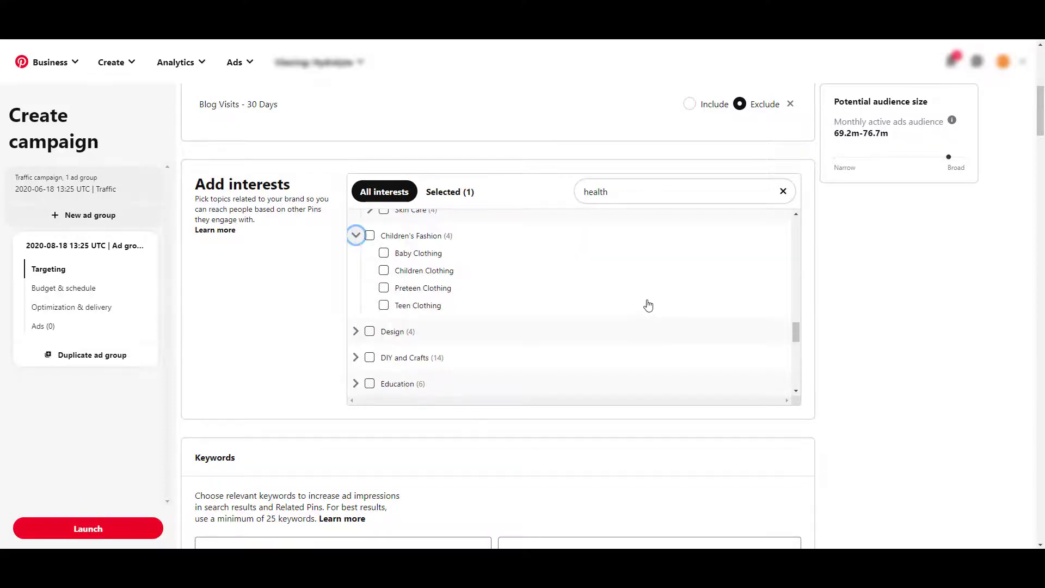
scroll(648, 299, down, 1)
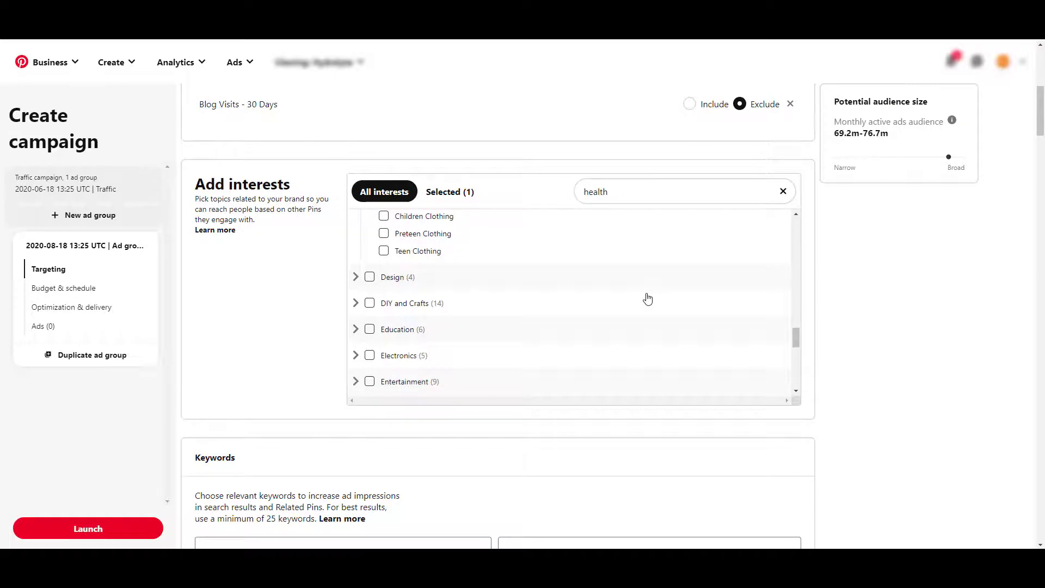
scroll(648, 298, down, 1)
click(355, 222)
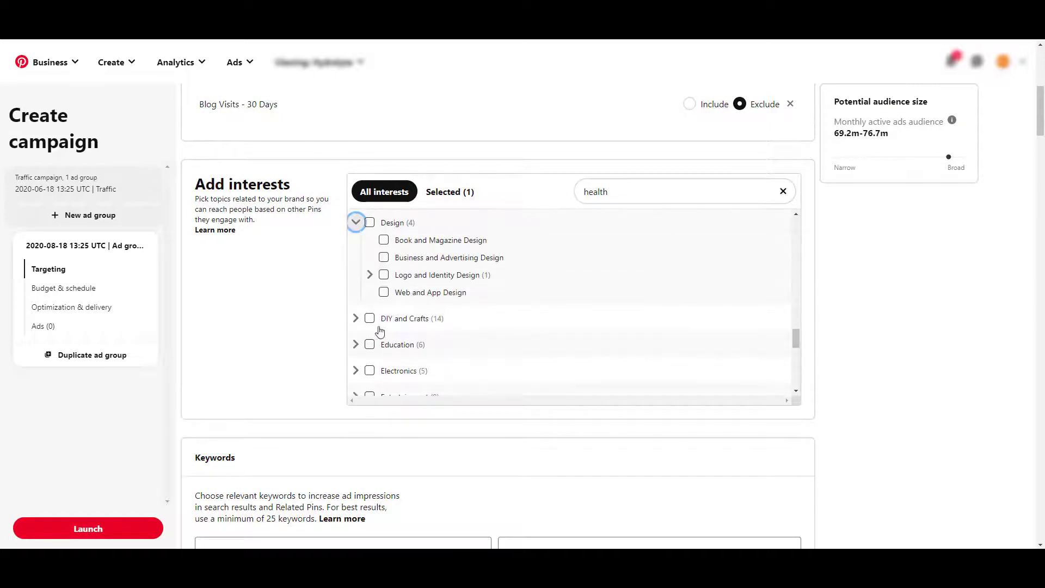
click(356, 318)
scroll(588, 311, down, 2)
scroll(588, 311, down, 1)
scroll(594, 305, down, 3)
click(356, 262)
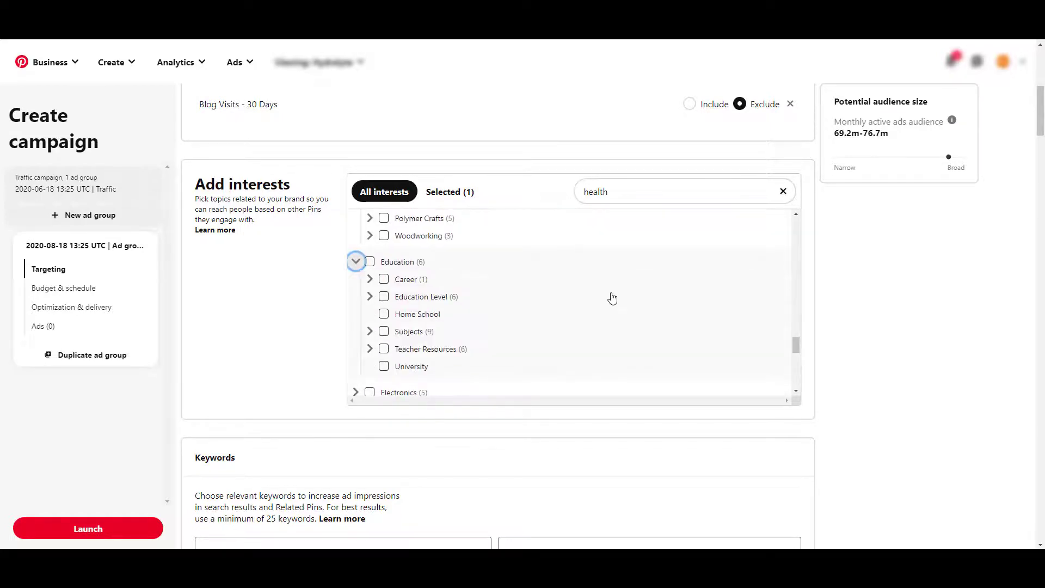
click(370, 297)
scroll(664, 324, down, 1)
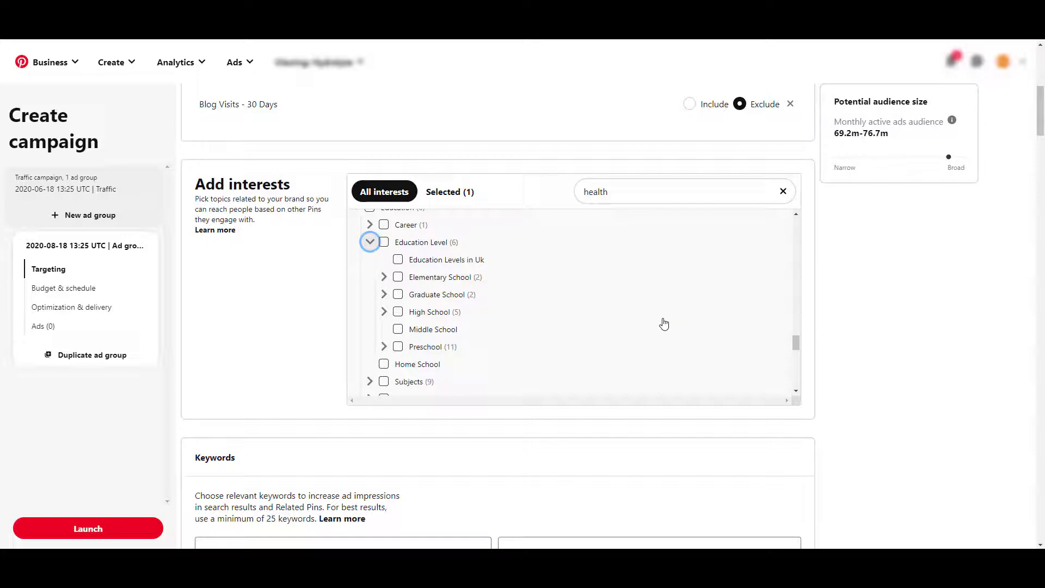
scroll(660, 325, down, 2)
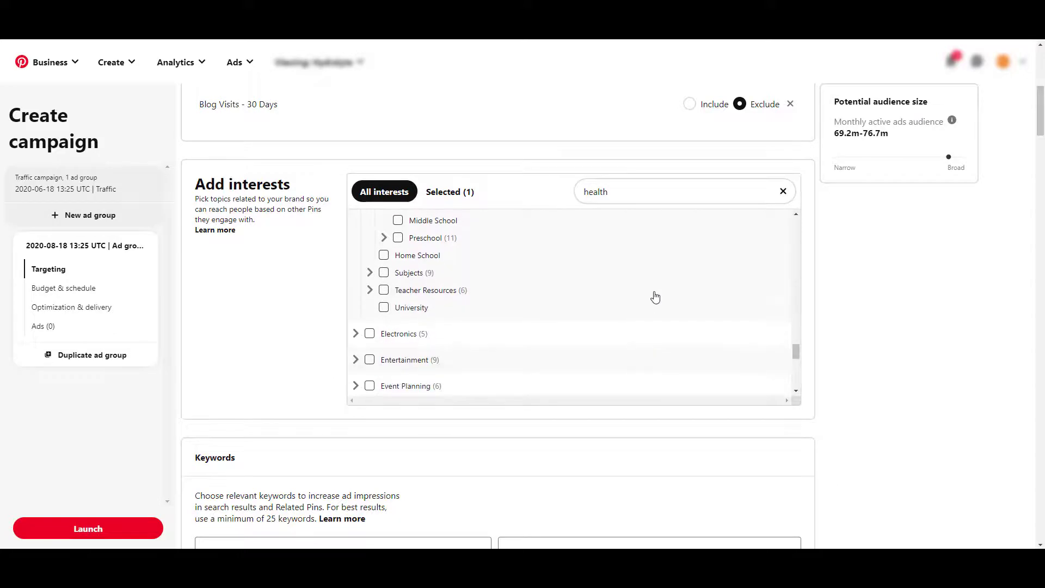
scroll(572, 310, down, 2)
click(357, 226)
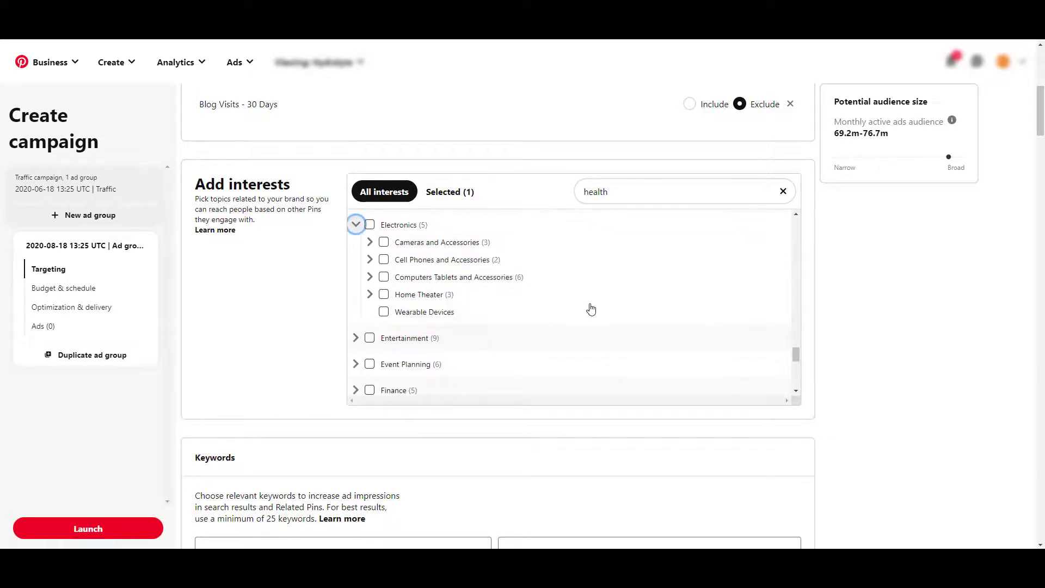
scroll(591, 309, down, 1)
click(356, 283)
scroll(627, 318, down, 1)
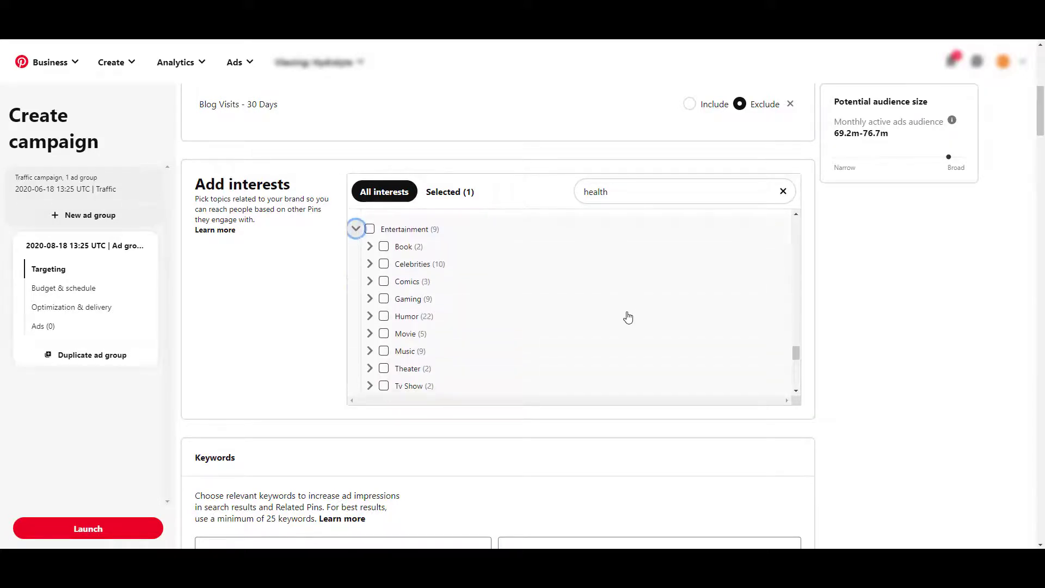
scroll(626, 316, down, 1)
scroll(626, 316, down, 1)
click(356, 248)
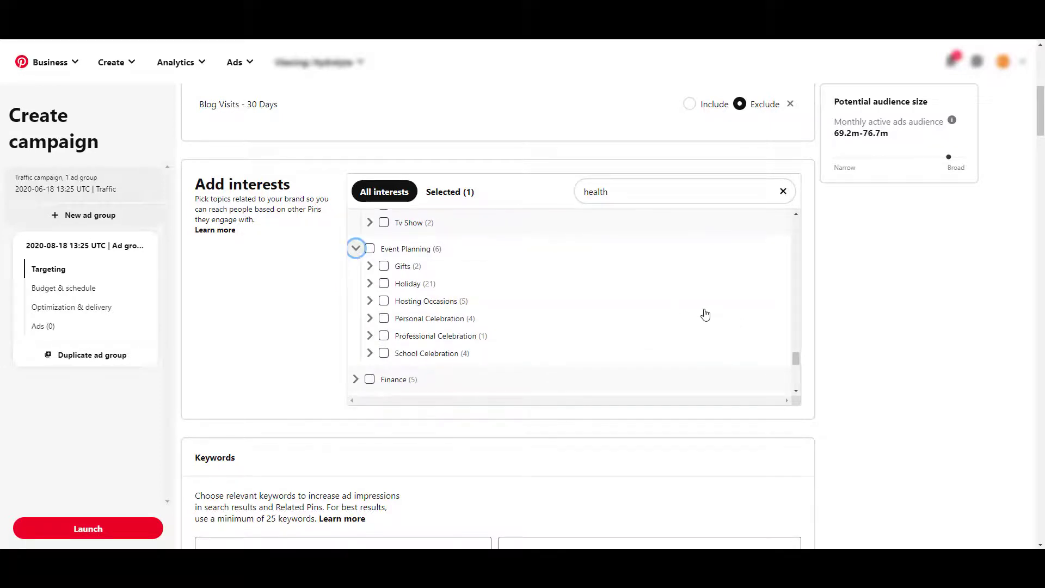
click(369, 283)
scroll(591, 319, down, 1)
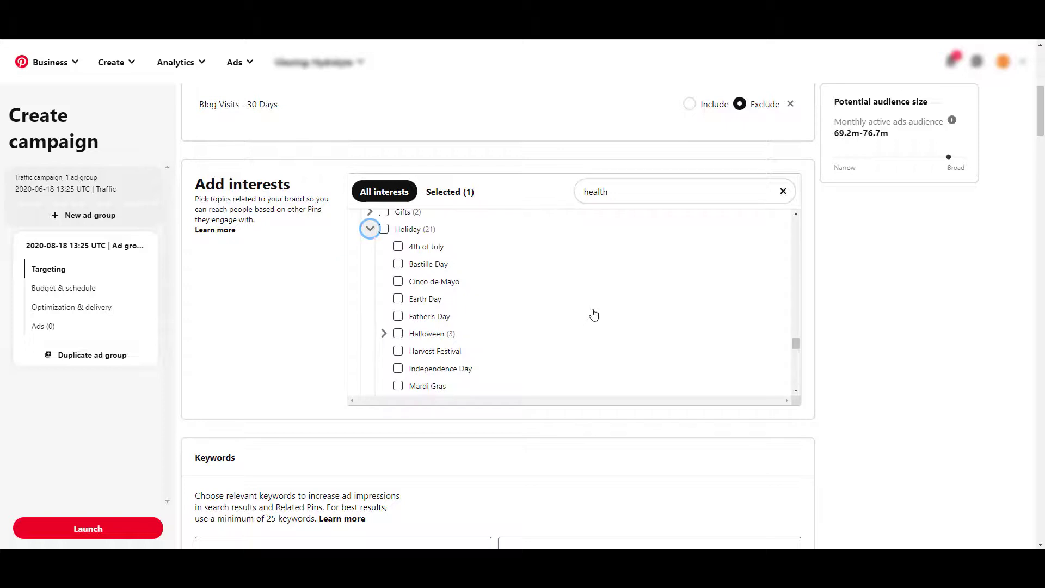
scroll(593, 306, down, 1)
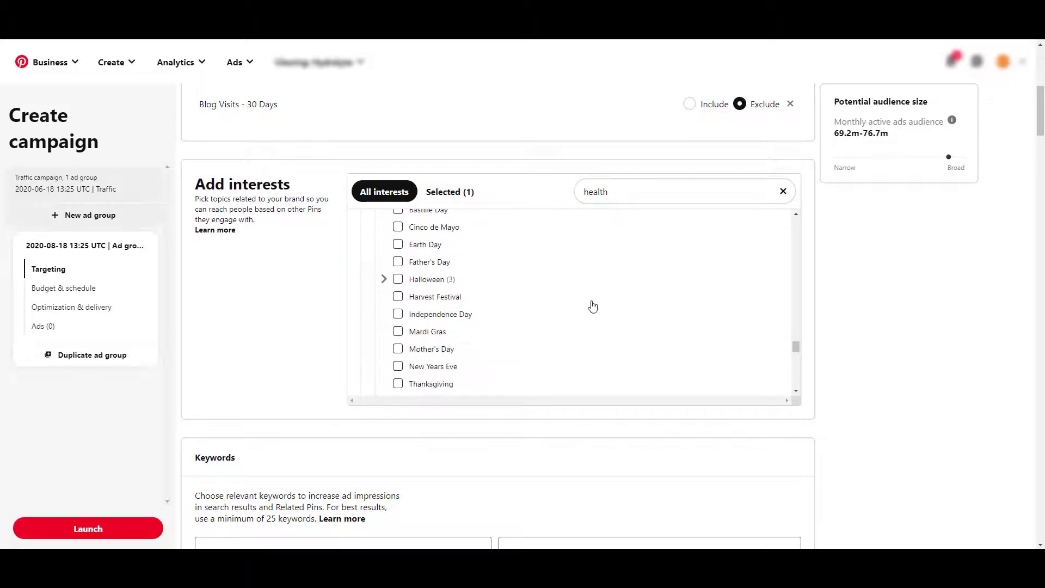
scroll(591, 306, down, 2)
scroll(591, 306, down, 3)
scroll(592, 305, down, 2)
click(355, 254)
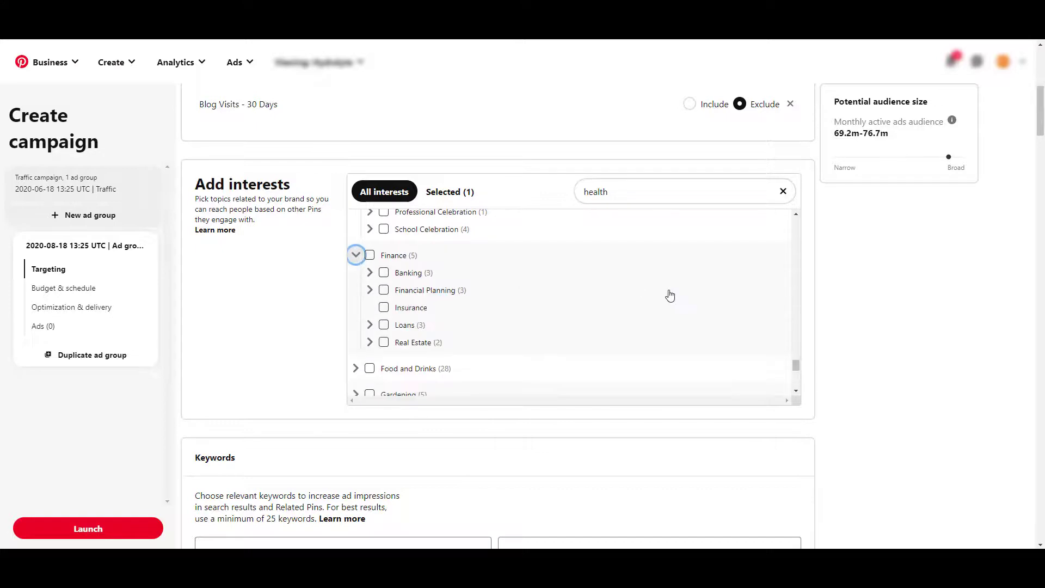
scroll(670, 295, down, 2)
click(355, 259)
scroll(612, 283, down, 3)
scroll(611, 283, down, 2)
scroll(612, 283, down, 4)
click(354, 283)
scroll(654, 327, down, 1)
scroll(691, 329, down, 1)
scroll(692, 330, down, 2)
scroll(691, 329, down, 1)
scroll(692, 330, down, 2)
scroll(693, 331, down, 1)
click(356, 252)
scroll(688, 299, down, 2)
scroll(688, 298, down, 3)
click(355, 228)
scroll(677, 303, down, 1)
scroll(677, 299, down, 2)
click(356, 226)
scroll(613, 269, down, 2)
click(356, 252)
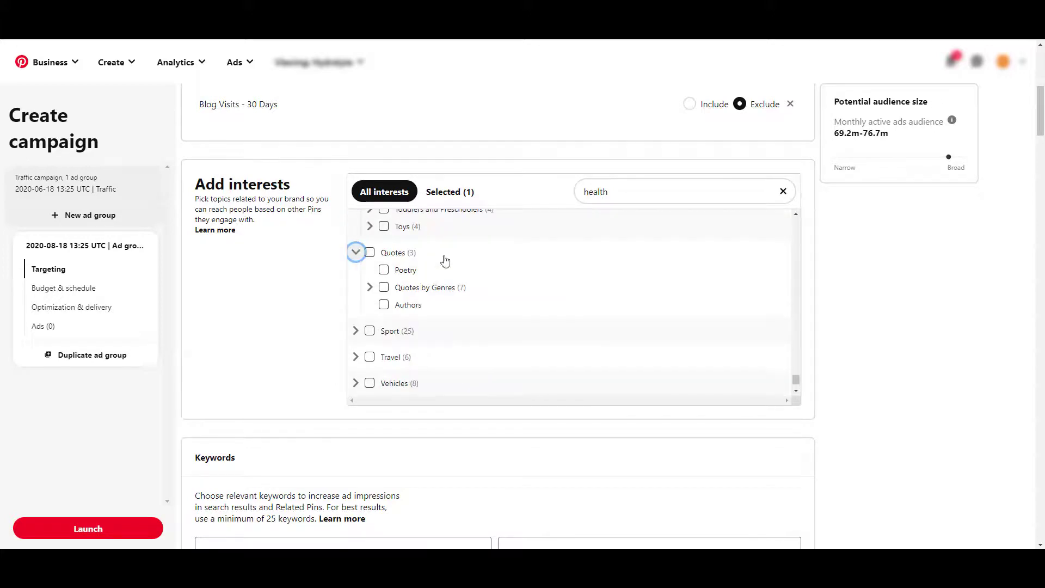
scroll(572, 282, down, 1)
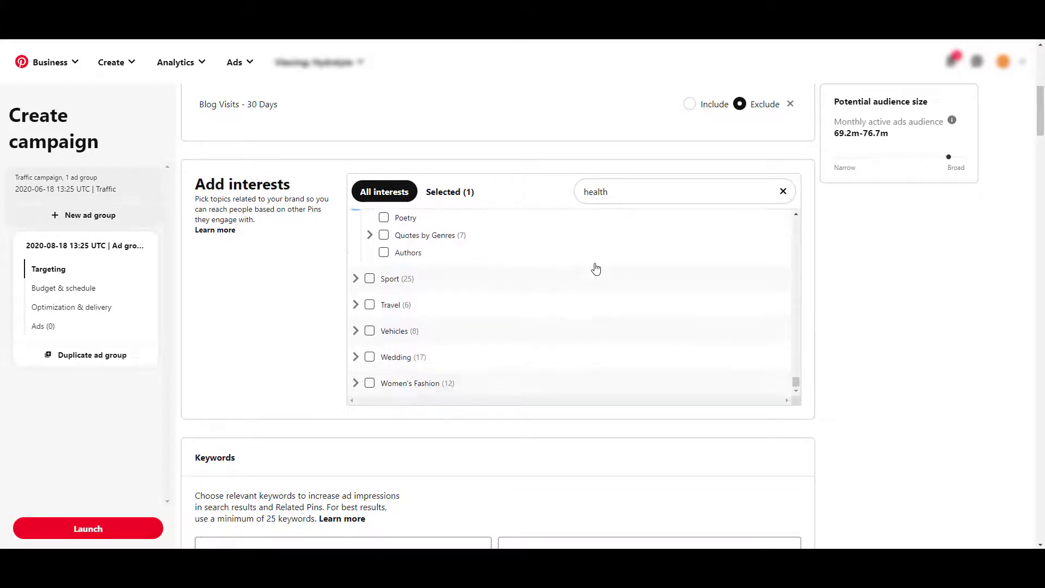
Review the Sport through Women's Fashion subcategories and select all found Fitness interests
click(356, 278)
scroll(544, 310, down, 1)
scroll(544, 311, down, 2)
scroll(491, 312, down, 2)
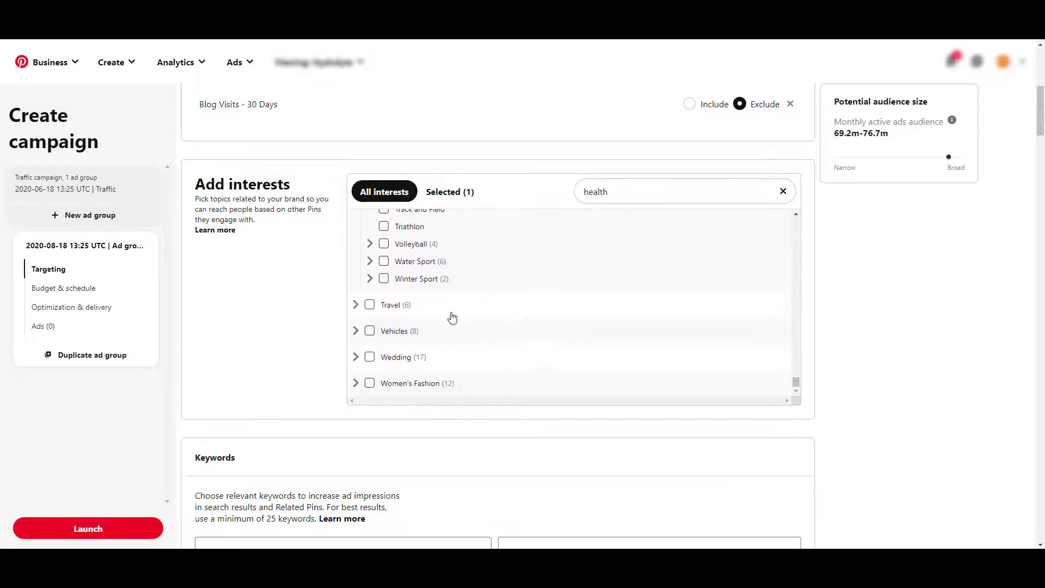
click(359, 308)
scroll(642, 289, down, 1)
scroll(642, 289, down, 1)
scroll(642, 289, down, 1)
click(355, 276)
scroll(620, 277, down, 2)
scroll(619, 277, down, 1)
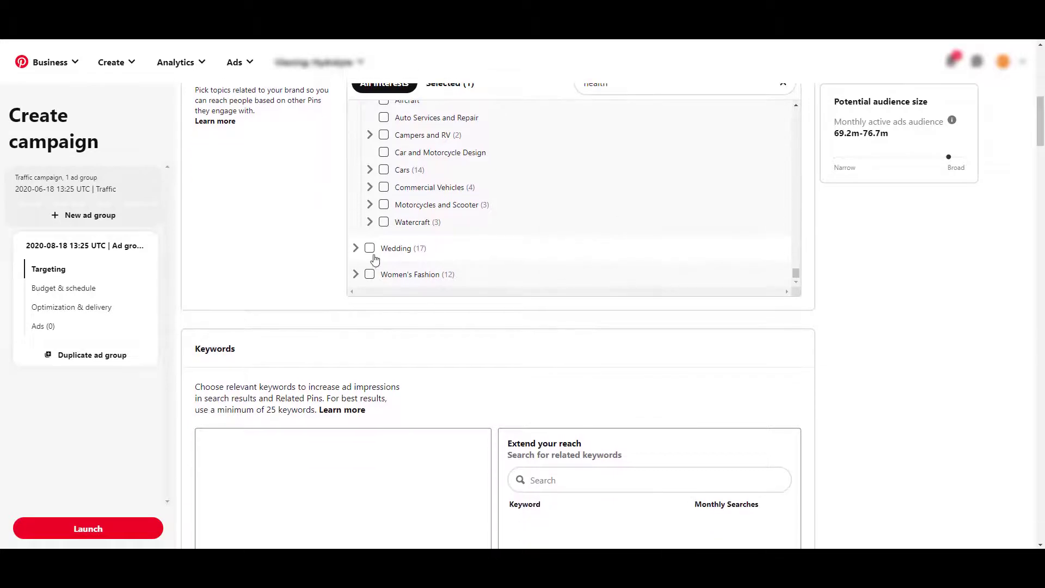
click(355, 248)
scroll(542, 238, down, 2)
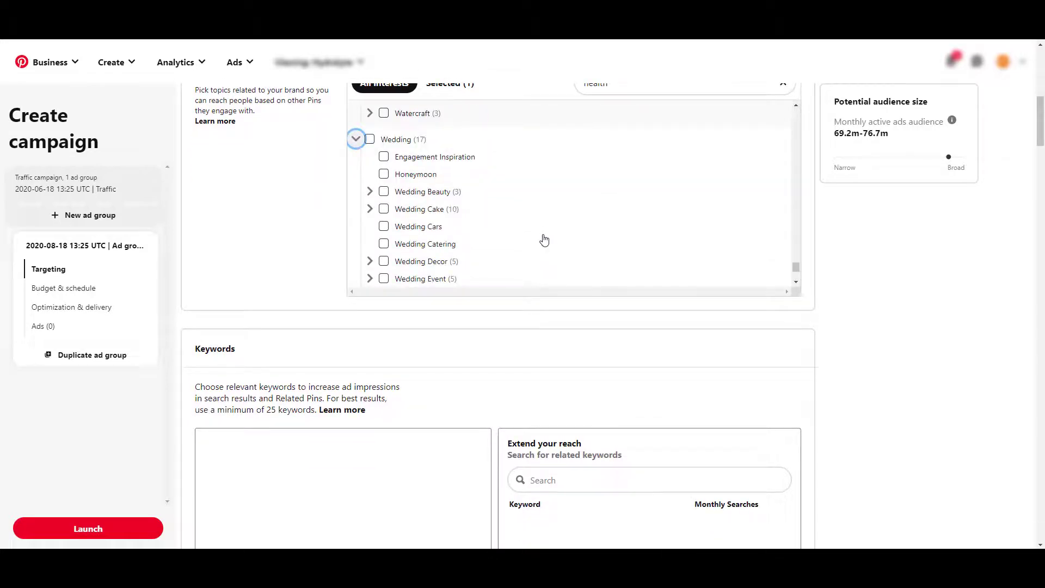
scroll(544, 239, down, 1)
scroll(543, 239, down, 2)
click(356, 274)
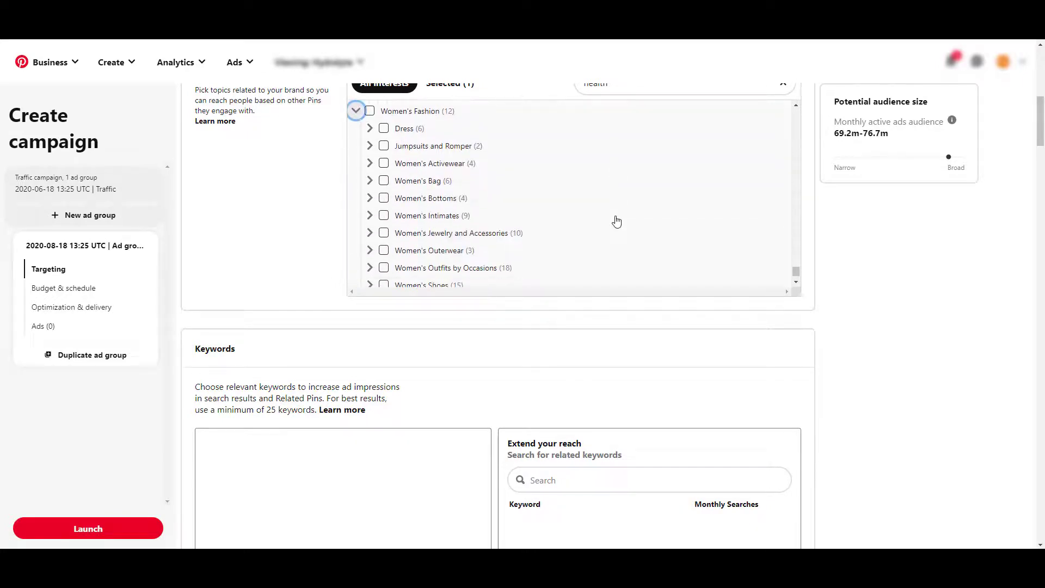
scroll(617, 221, down, 1)
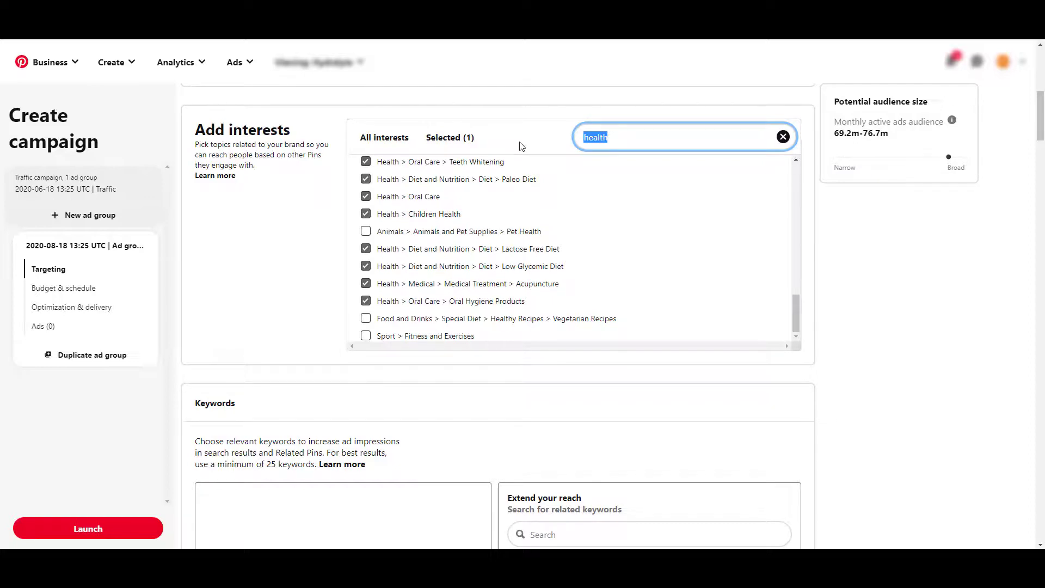
text(fitness)
click(366, 167)
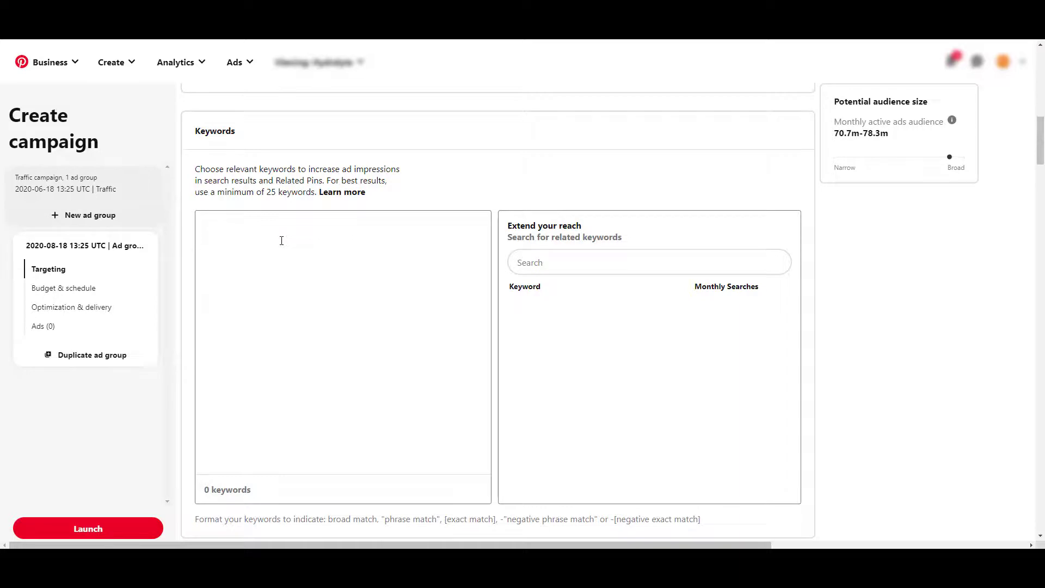
text([workout app] ")
text(workout app")
Enter [workout app] as an exact-match keyword and start a new keyword line
key(Return)
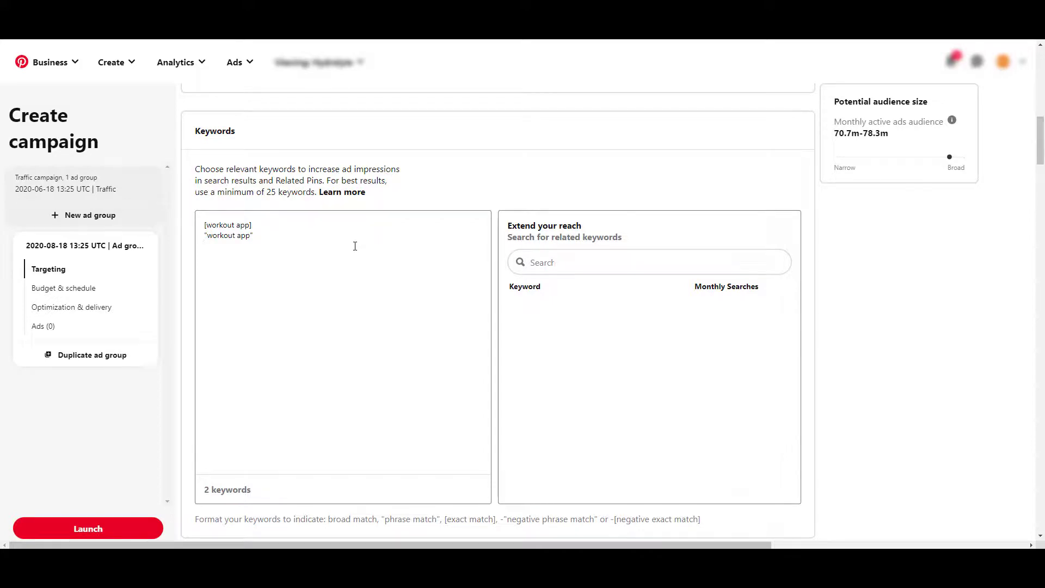
Add keywords workouts at home, best weightloss app, best youtube workouts at home, best workout routines
click(560, 262)
text(workout)
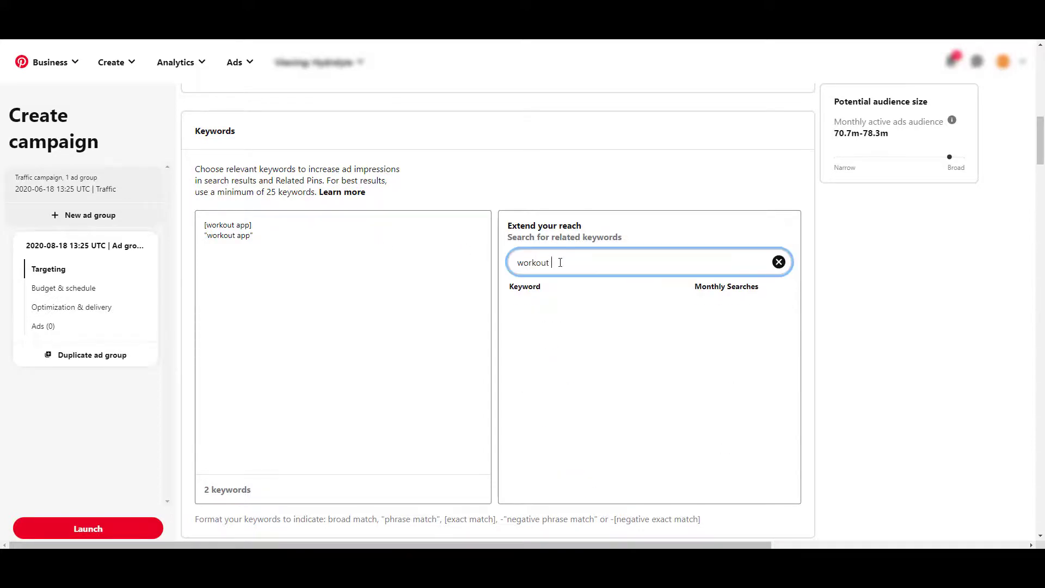
text(app)
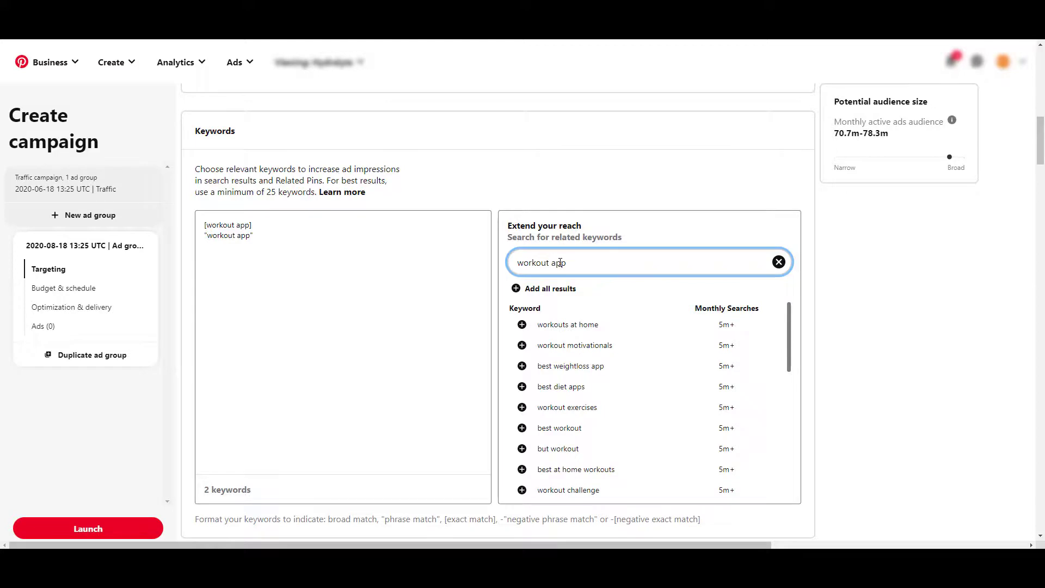
click(521, 324)
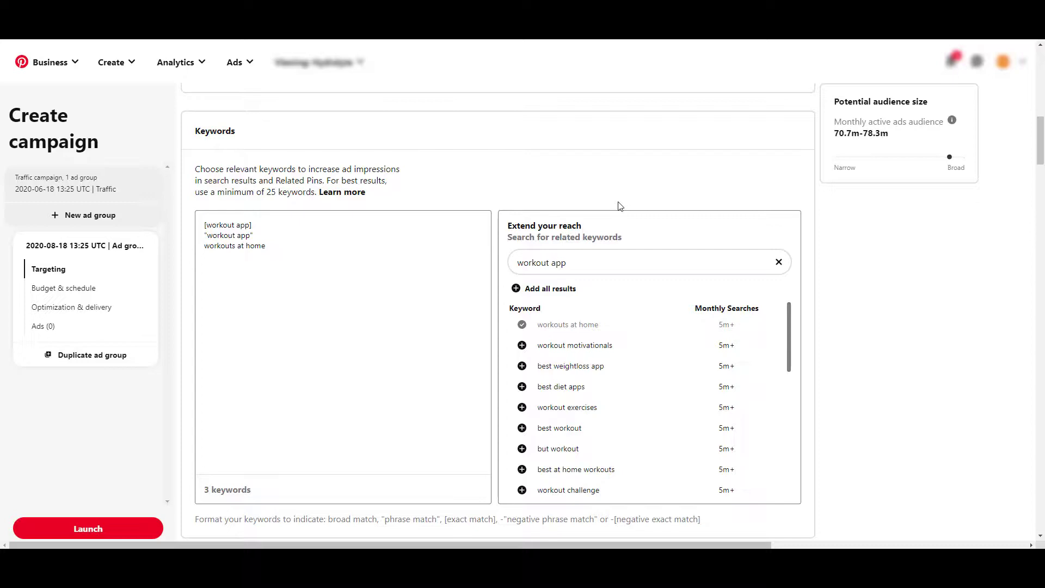
click(523, 366)
scroll(651, 386, down, 1)
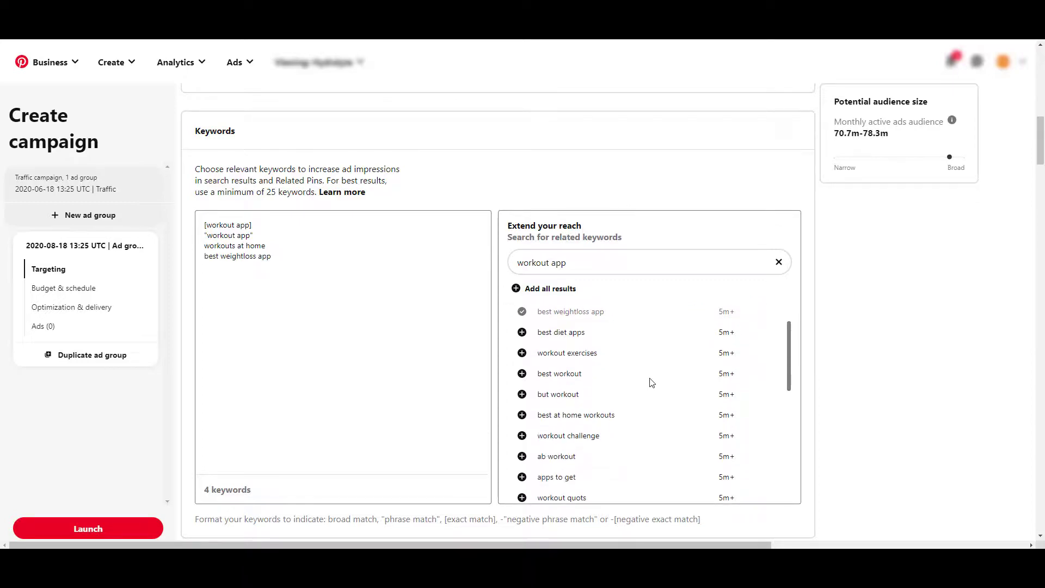
scroll(650, 377, down, 1)
scroll(651, 375, down, 1)
scroll(652, 374, down, 1)
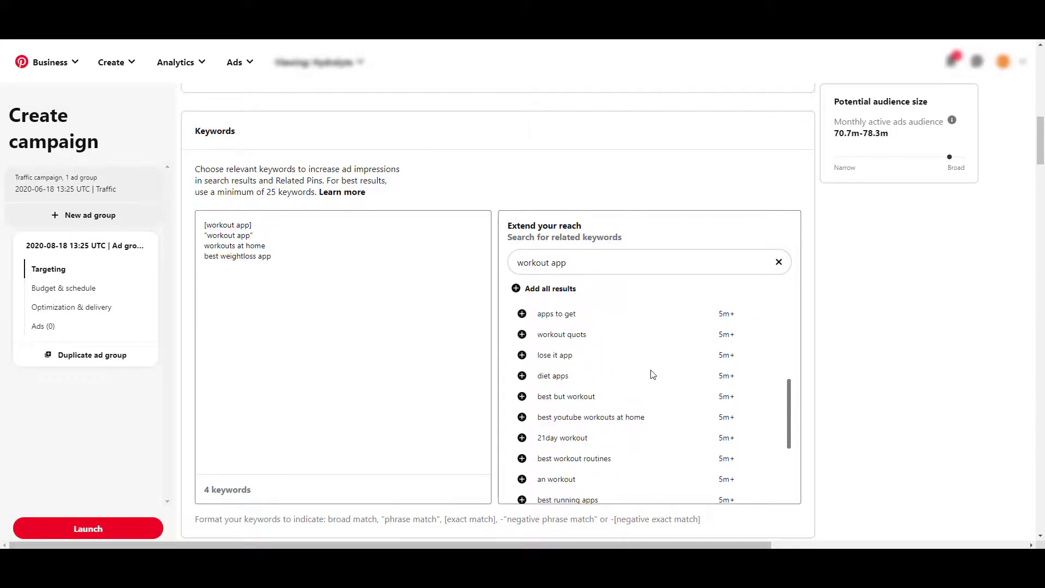
click(522, 418)
click(522, 459)
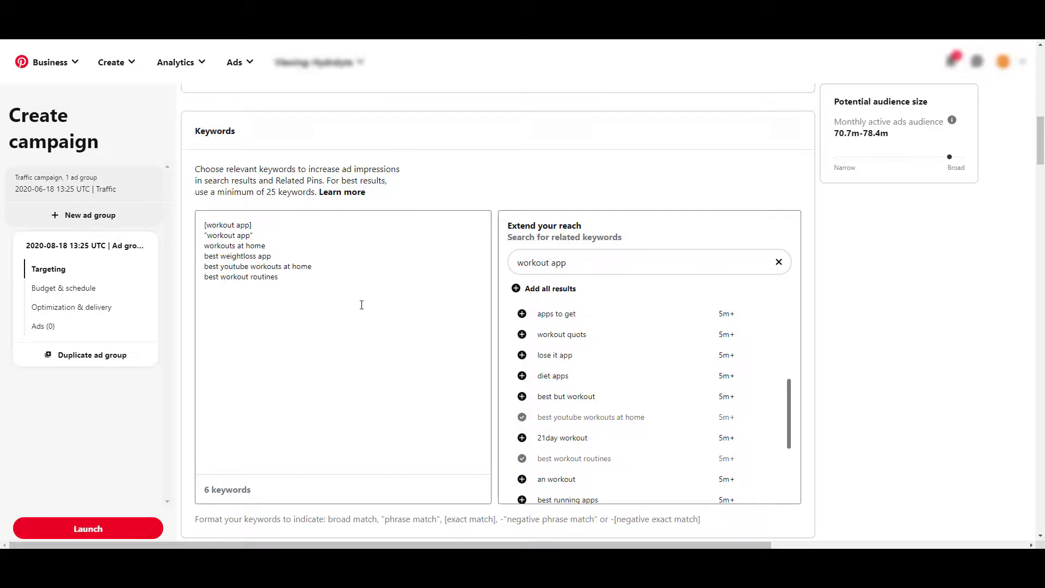
scroll(491, 368, down, 1)
Add best running apps and edit it into the negative phrase -"best running apps"
click(522, 390)
click(206, 233)
text(-"best running apps)
click(279, 232)
text(")
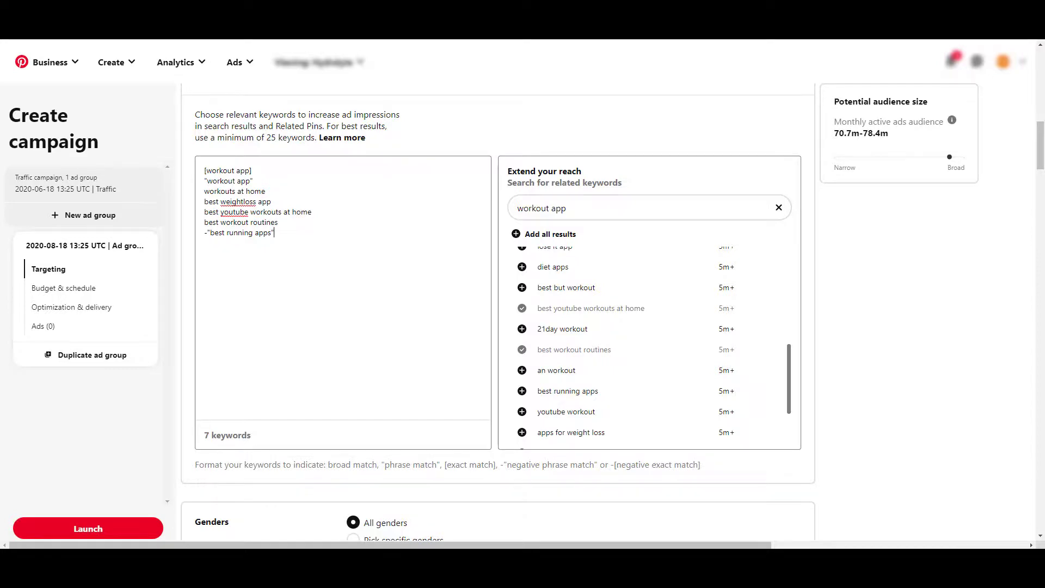
scroll(926, 419, down, 2)
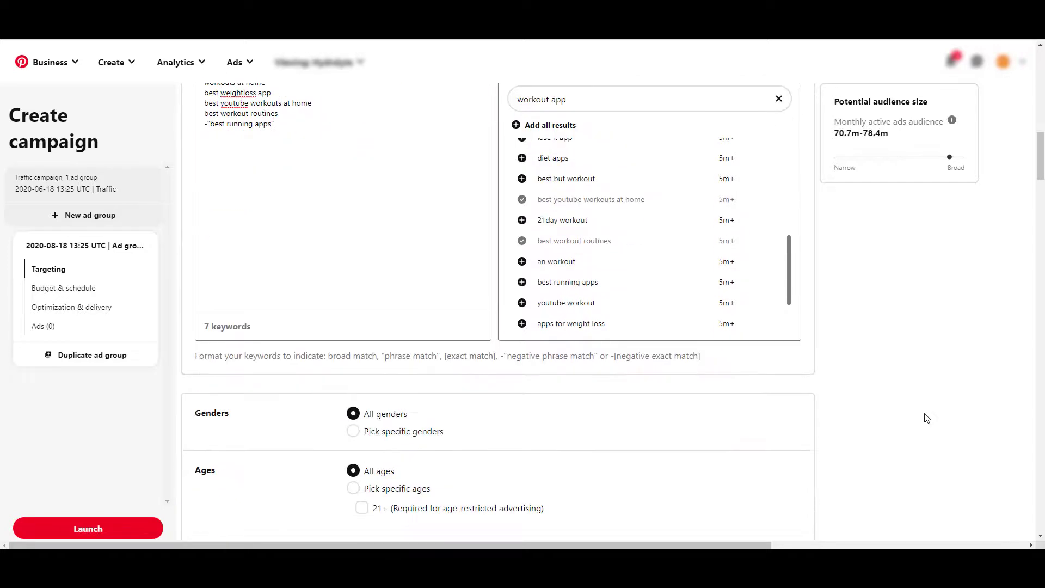
scroll(926, 419, down, 2)
scroll(926, 419, down, 1)
scroll(926, 418, down, 1)
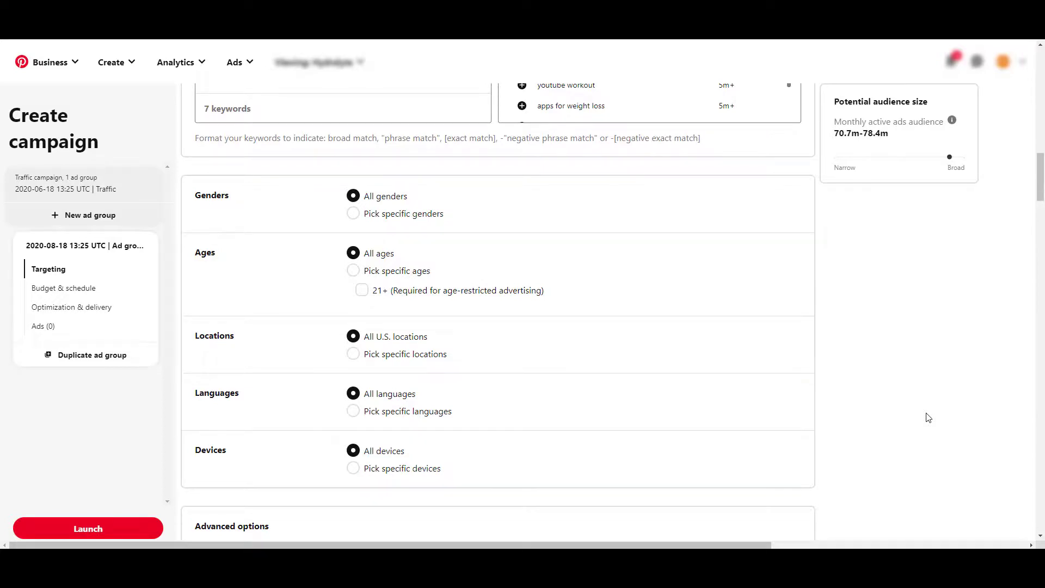
Target female audiences only, excluding Male and Unspecified genders
click(445, 219)
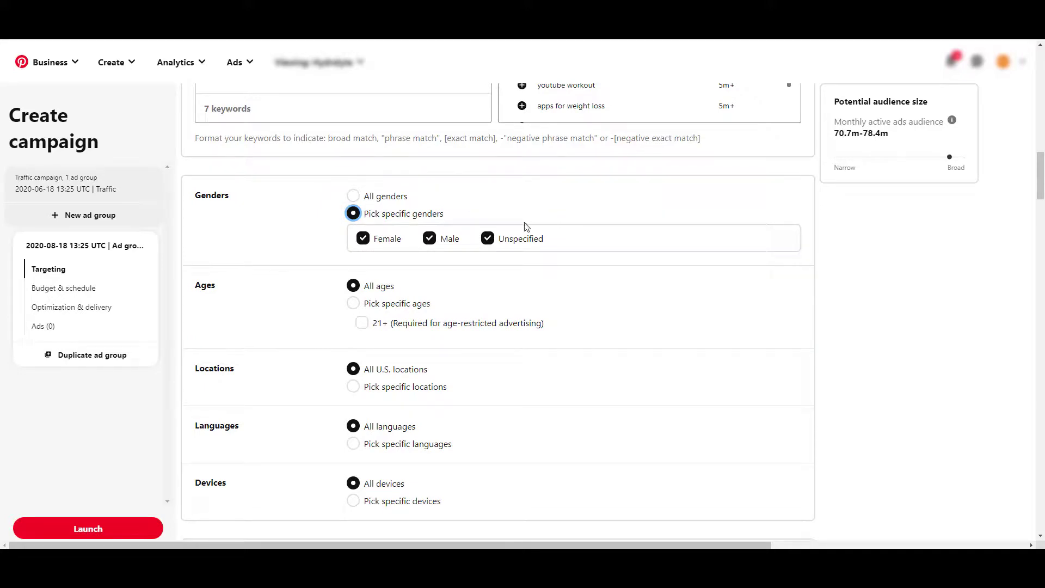
click(448, 242)
click(487, 238)
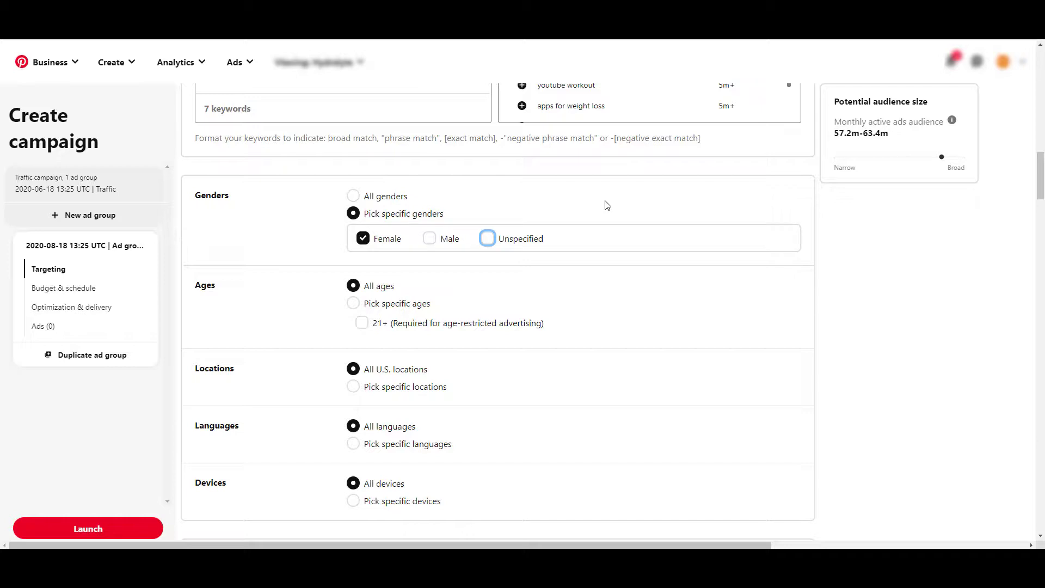
Limit ages to 25–34 and 35–44, excluding 18–24, 45–49, 50–54, 55–64 and 65+
click(419, 306)
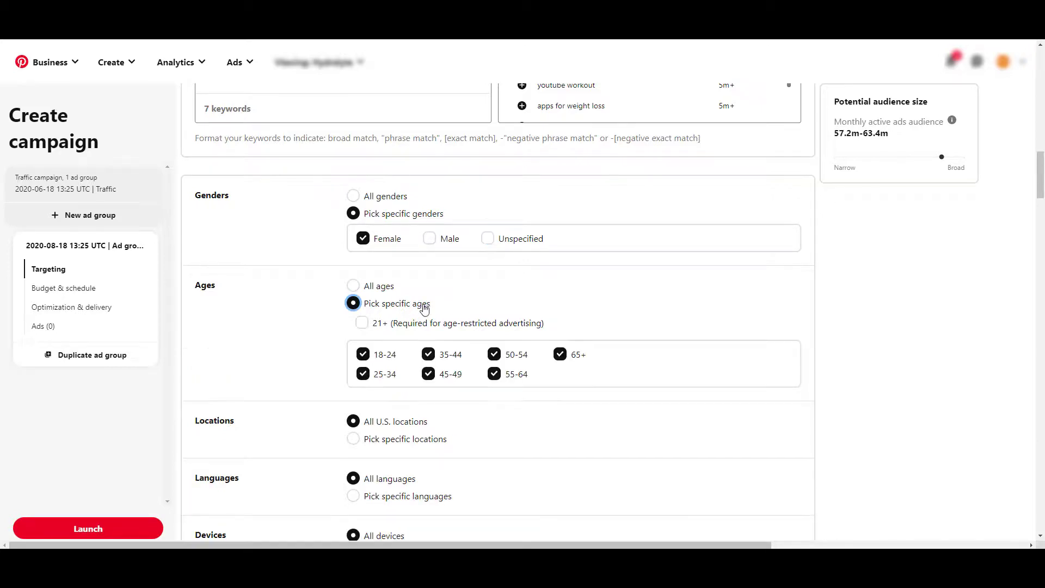
click(559, 356)
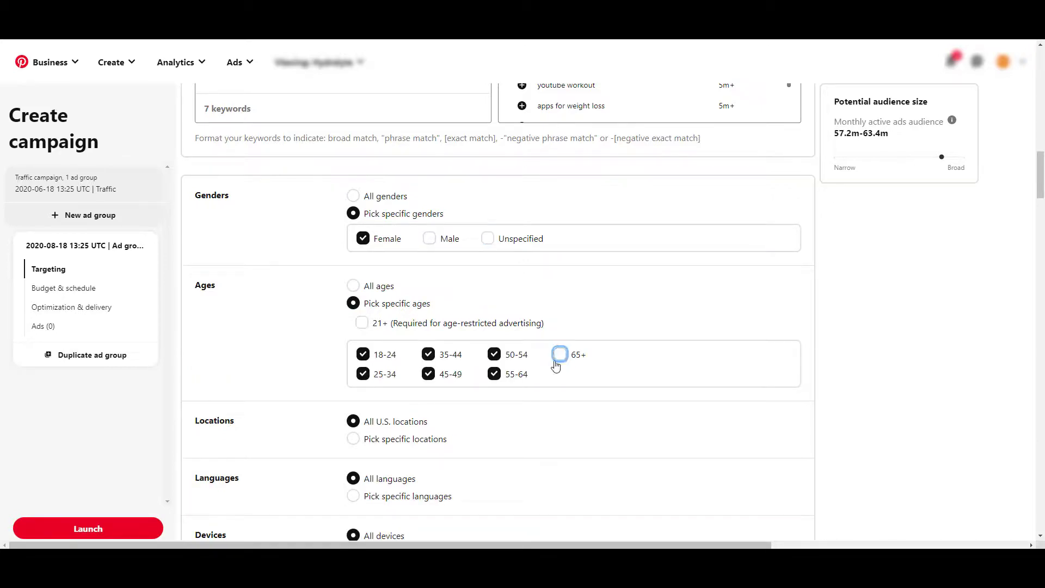
click(521, 358)
click(496, 374)
click(429, 374)
click(362, 354)
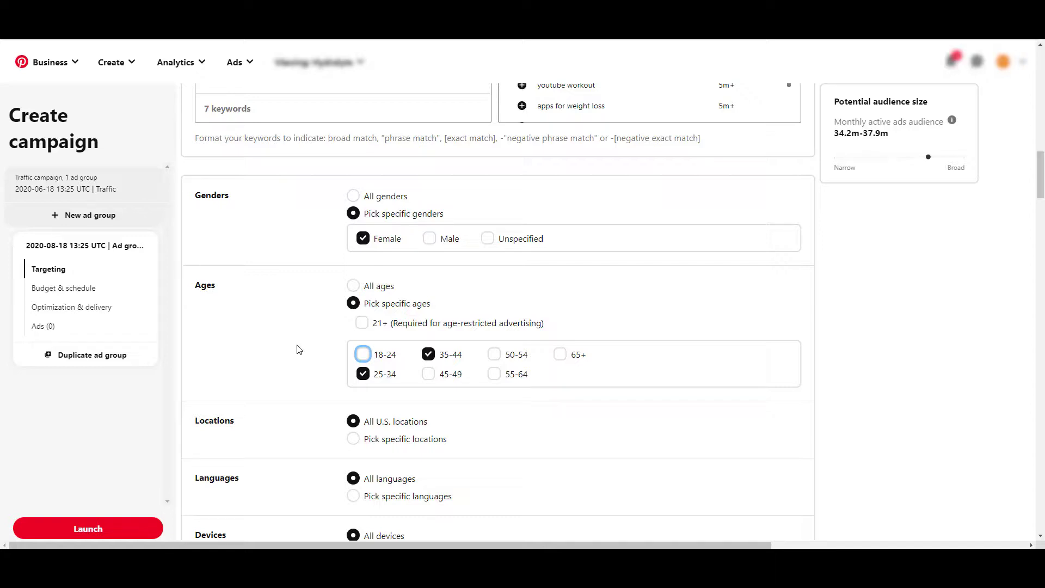
scroll(303, 329, down, 3)
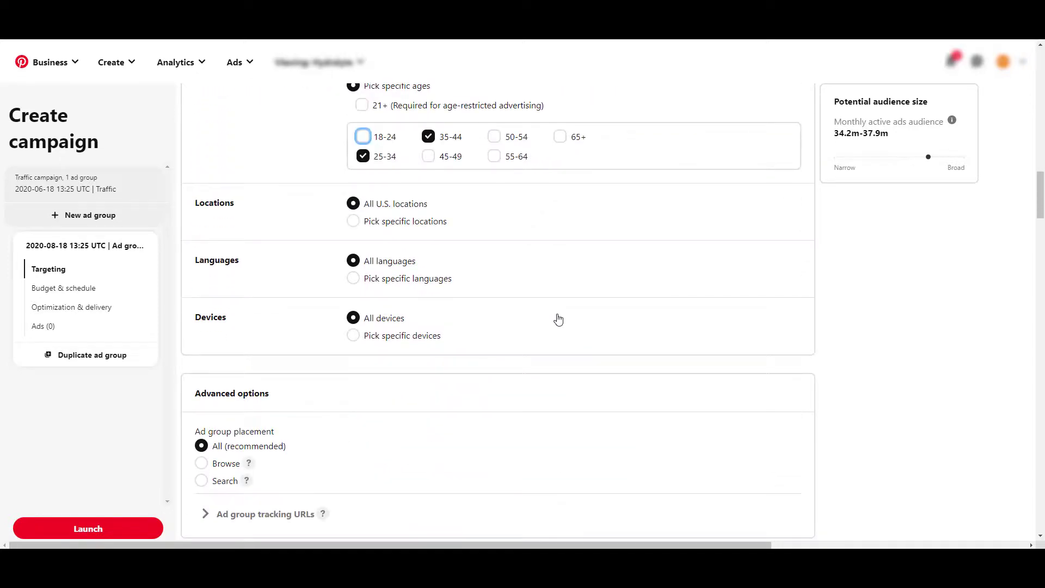
Switch to specific locations and select the Orlando metro area
click(418, 222)
click(633, 287)
text(florid)
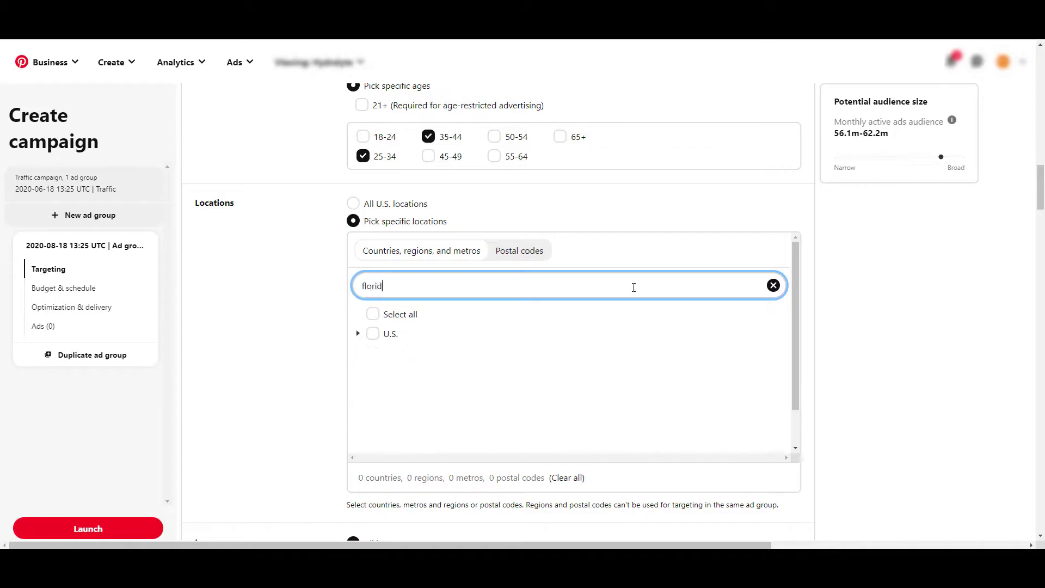
text(a)
click(358, 333)
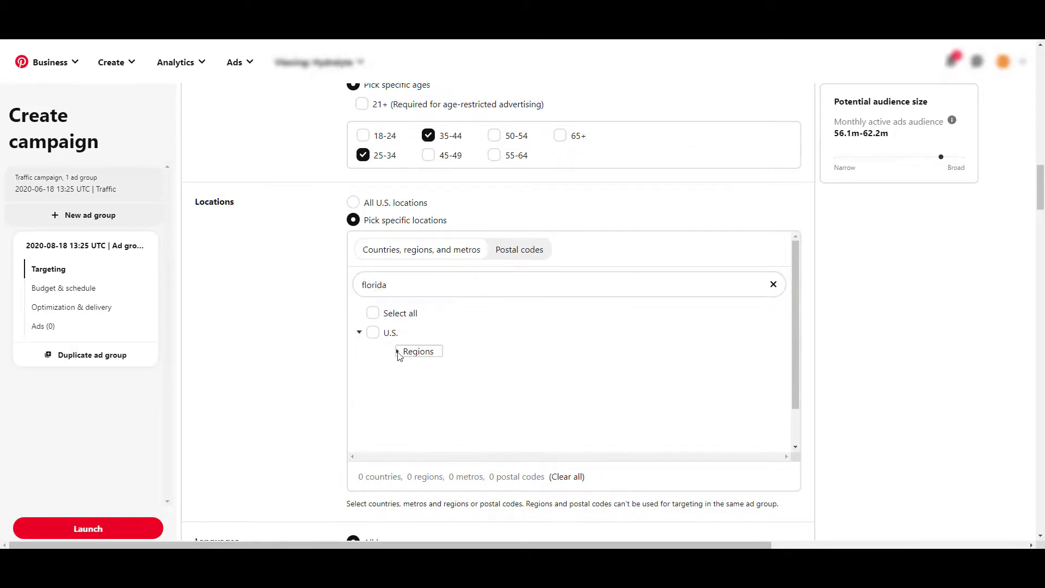
click(397, 351)
click(445, 374)
click(509, 289)
text(orlando)
click(358, 332)
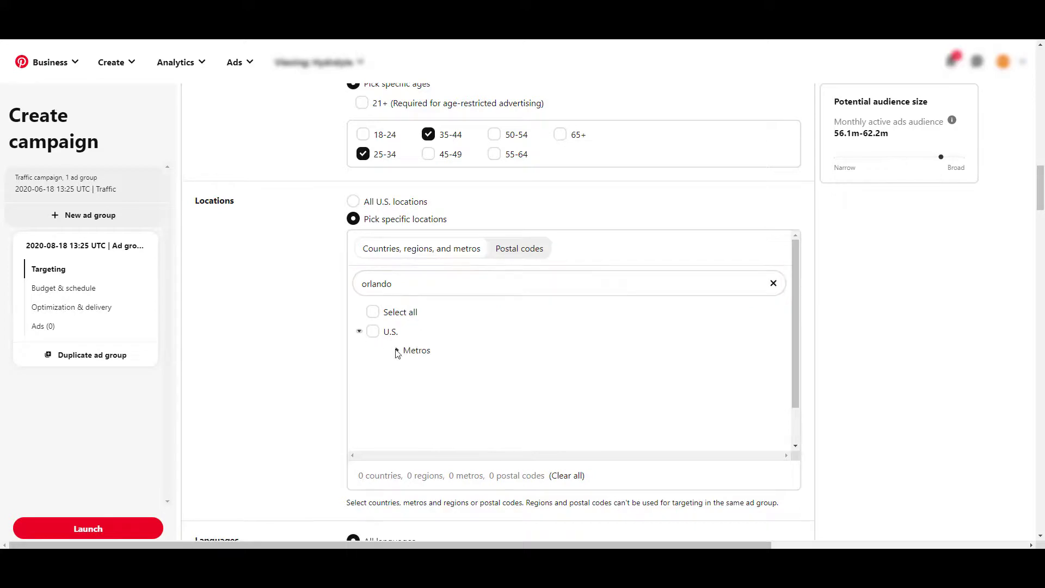
click(398, 351)
click(422, 368)
Add postal code US:90210 to the targeted locations
click(520, 252)
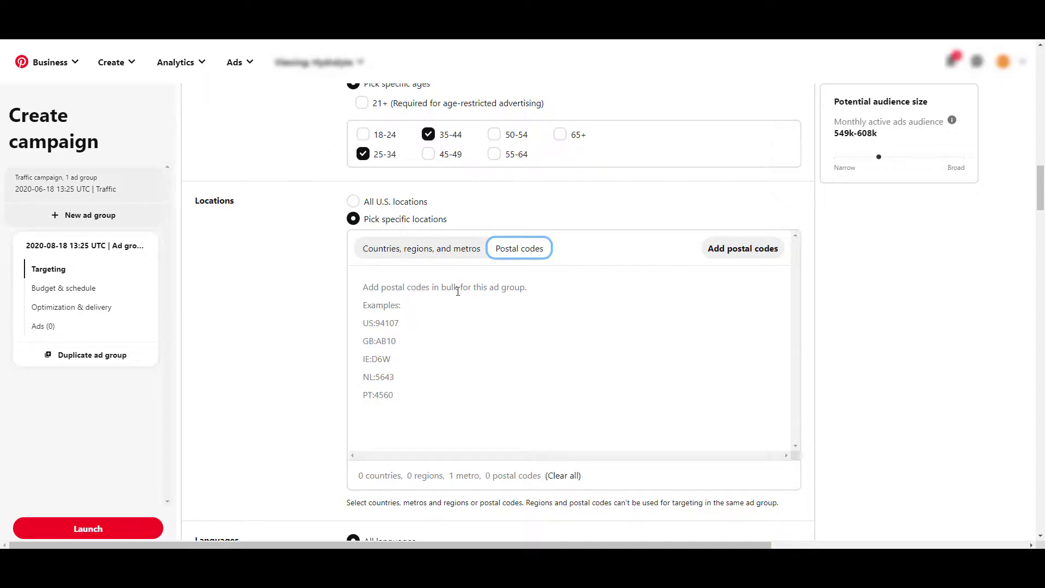
click(747, 249)
click(476, 229)
text(US:90210)
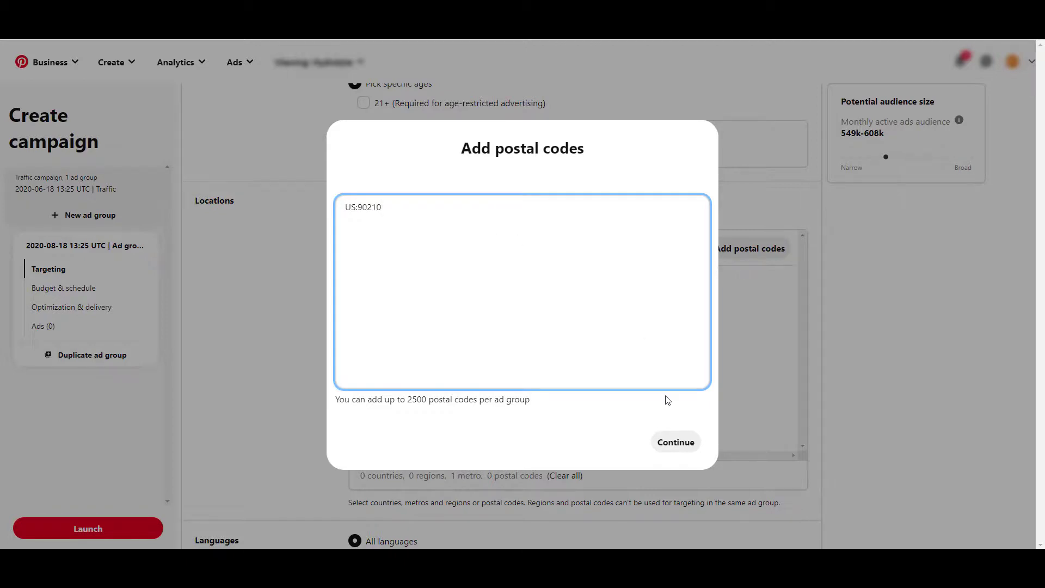
click(677, 445)
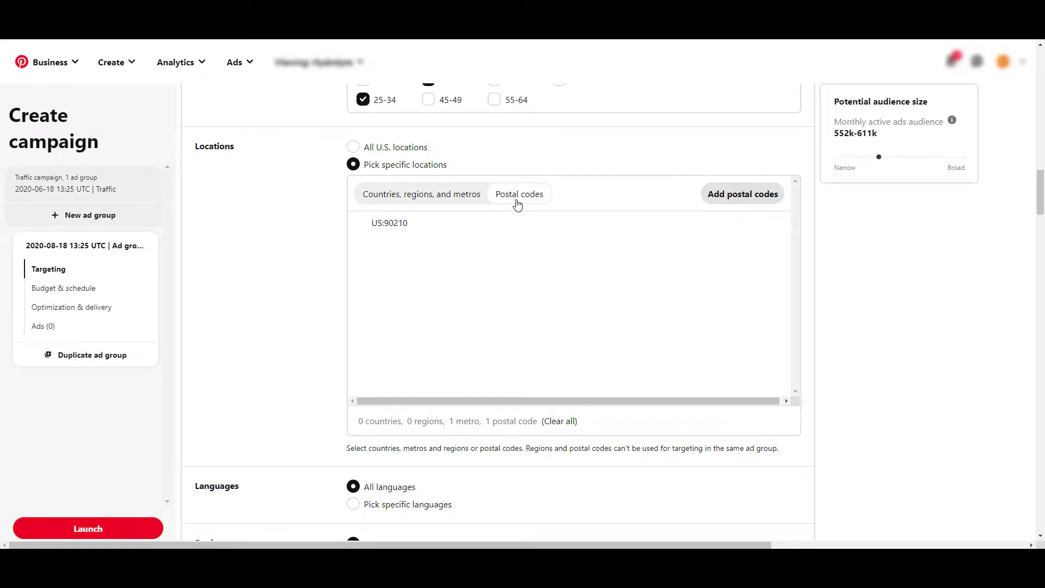
click(435, 204)
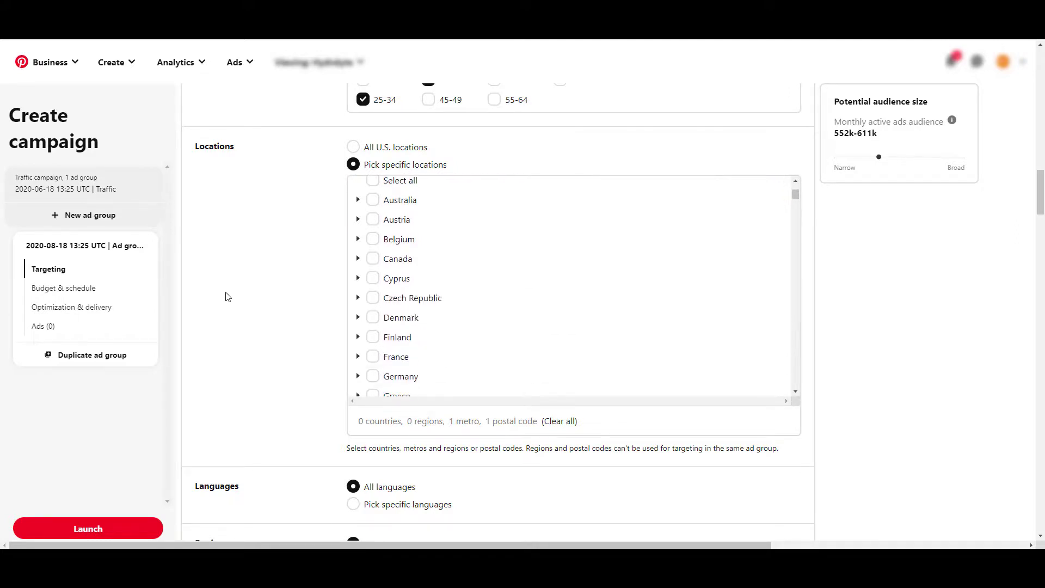
scroll(226, 296, down, 2)
scroll(228, 298, down, 1)
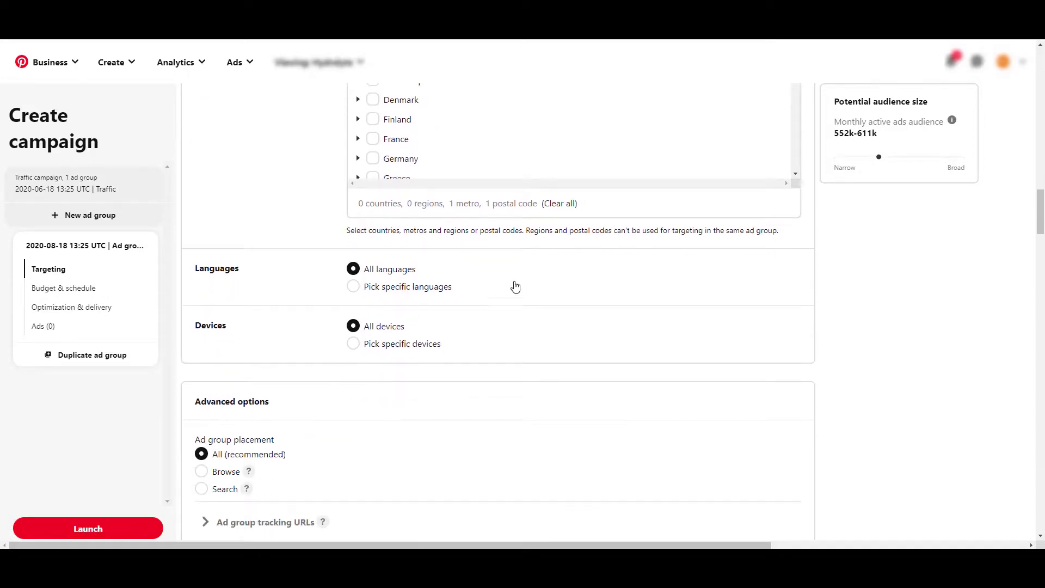
Target English as the only language and keep All devices after previewing device options
click(447, 293)
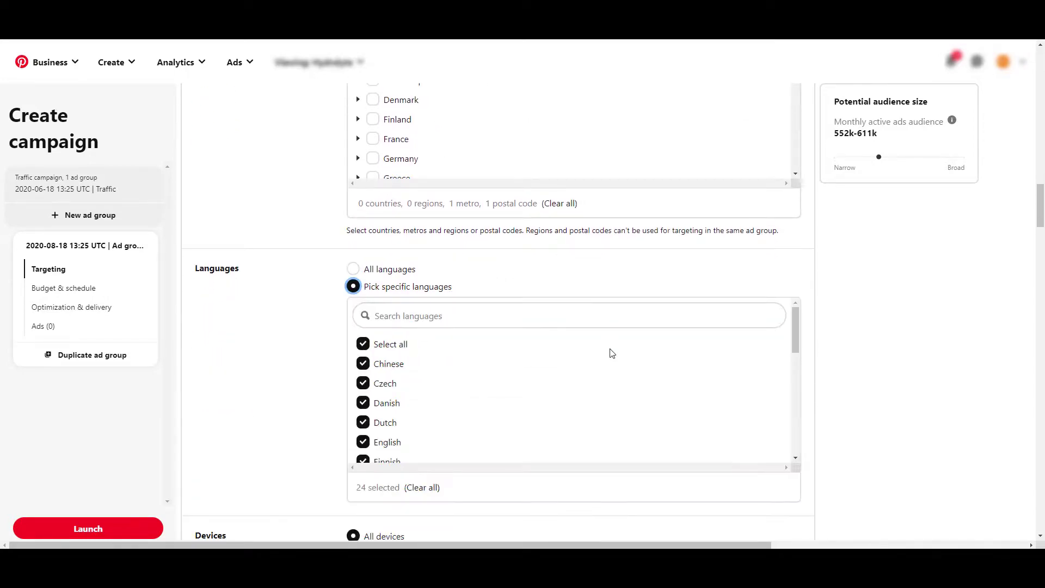
click(365, 345)
click(365, 442)
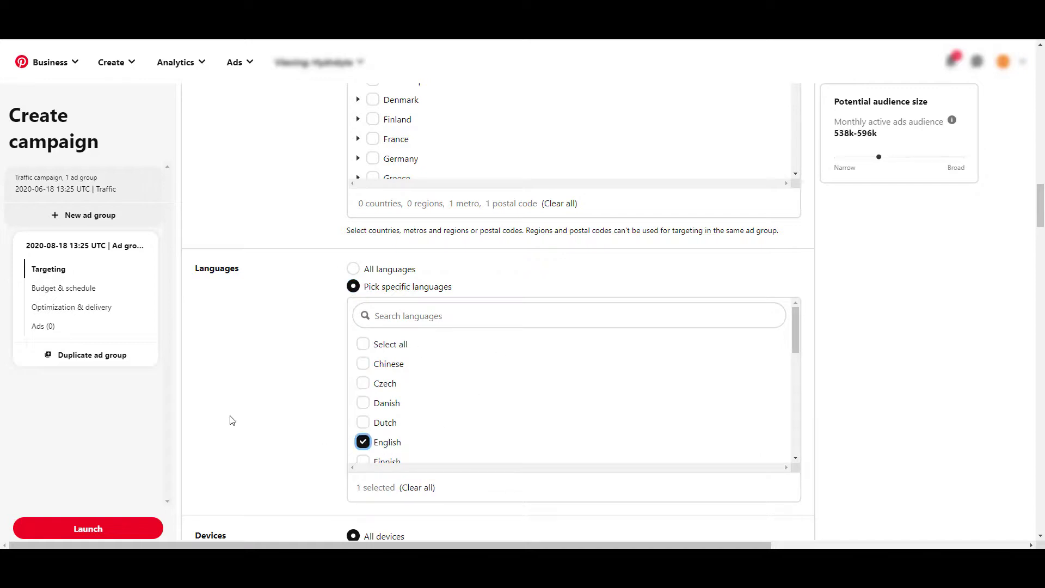
scroll(256, 392, down, 3)
scroll(256, 392, down, 2)
scroll(414, 364, down, 1)
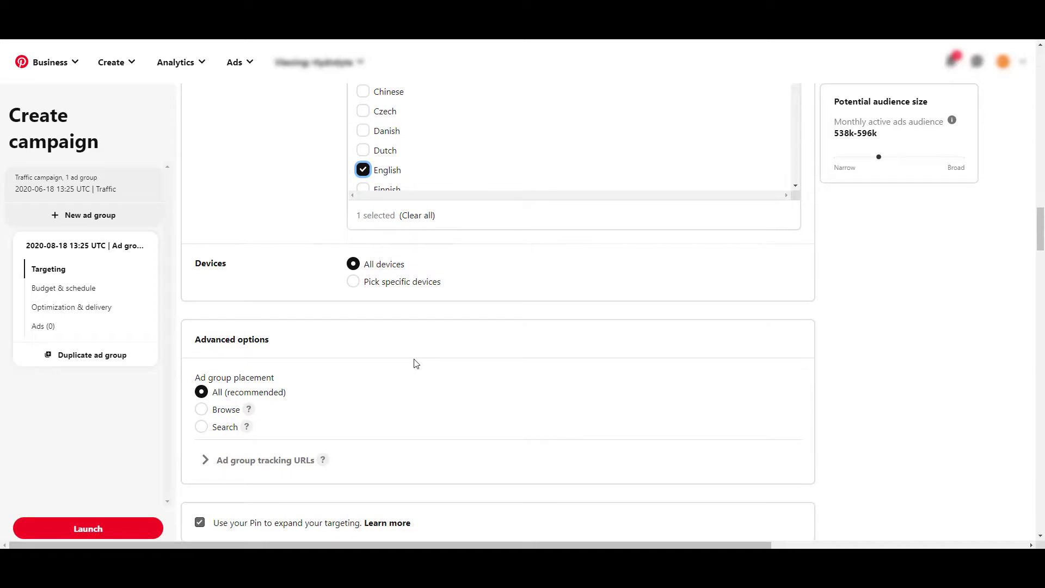
click(421, 284)
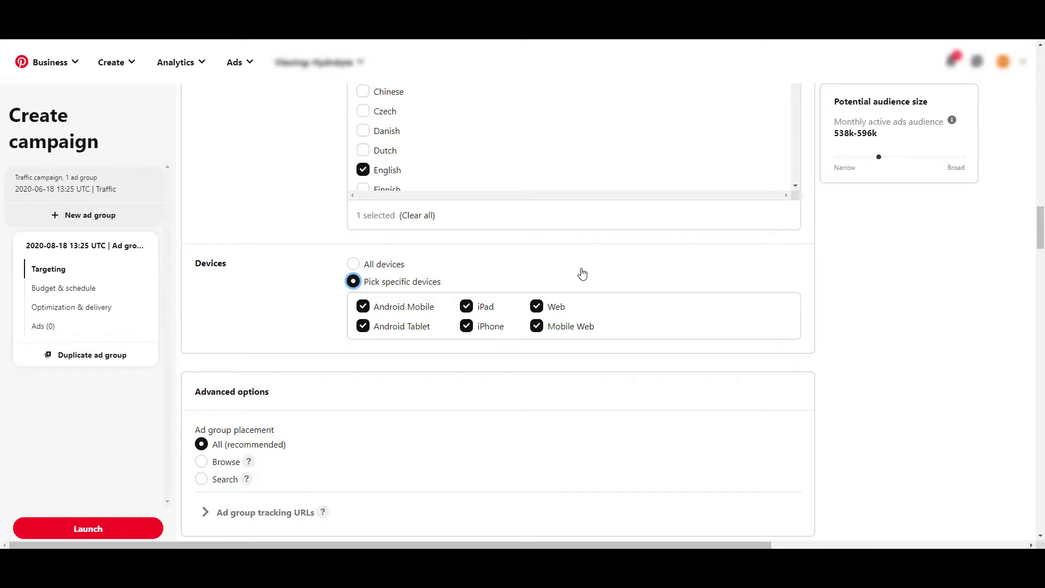
click(393, 267)
scroll(394, 270, down, 2)
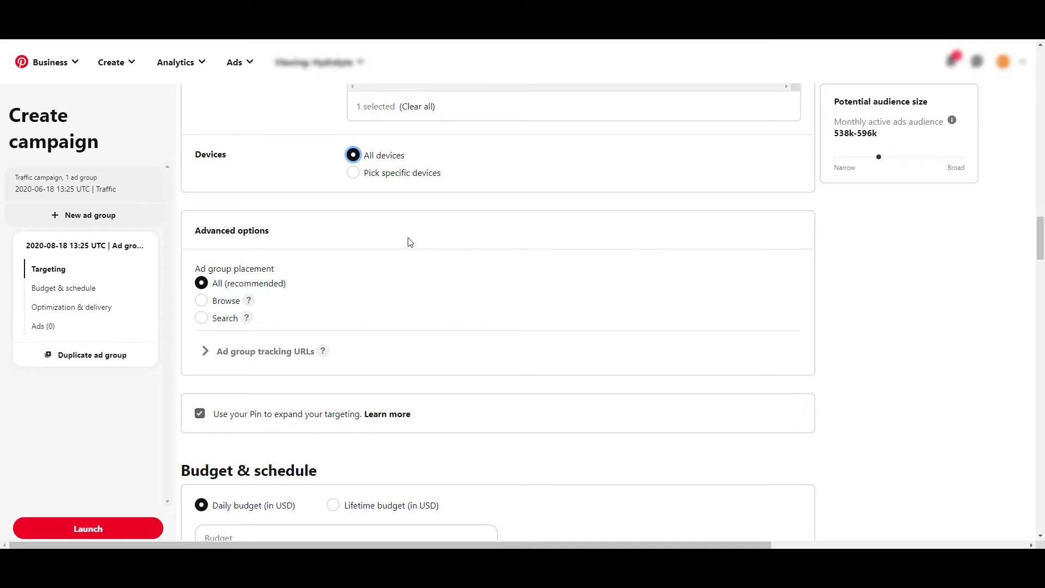
click(201, 301)
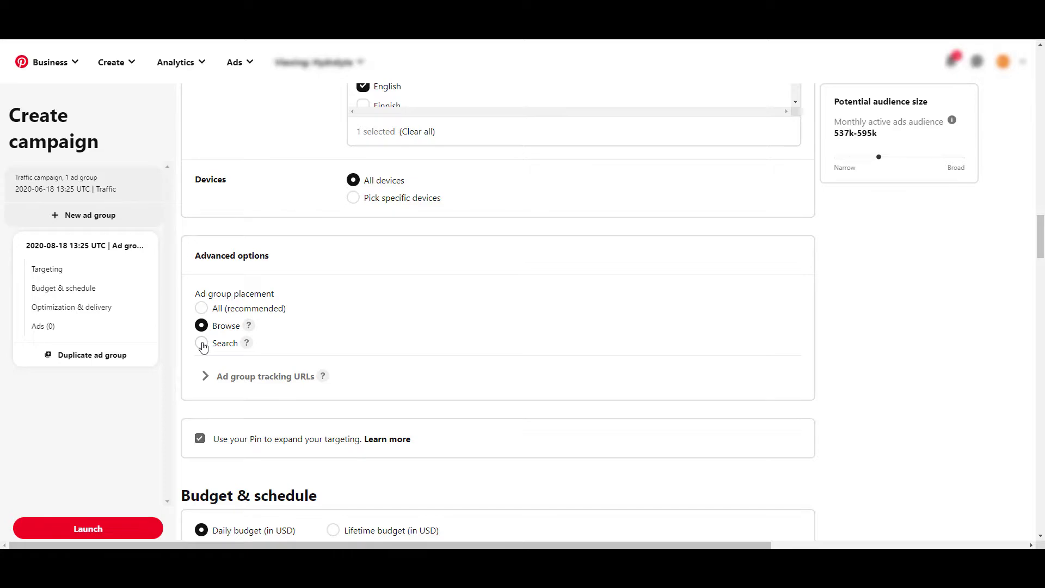
click(203, 344)
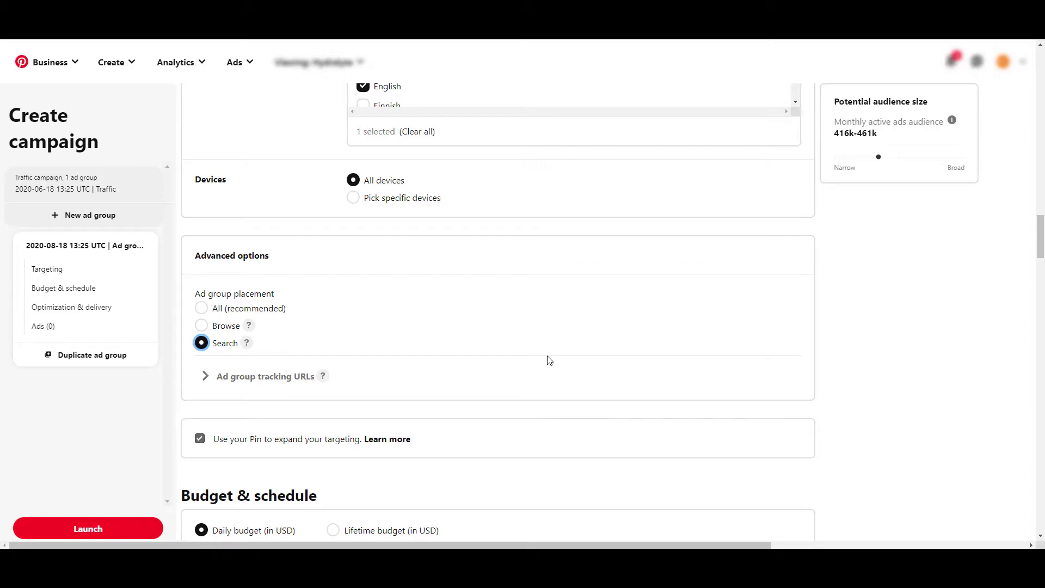
click(233, 311)
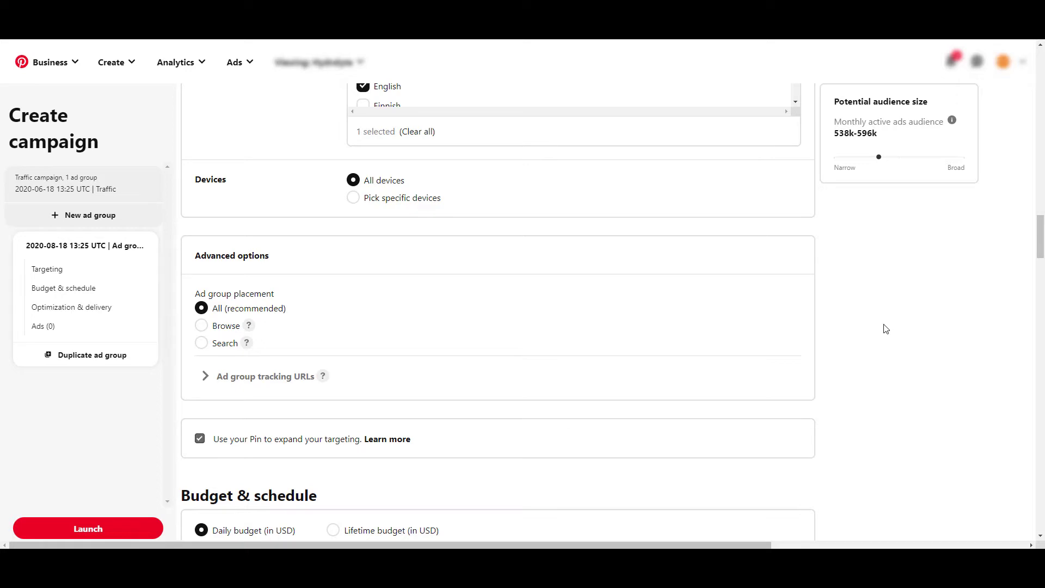
Turn off the 'Use your Pin to expand your targeting' option
click(201, 440)
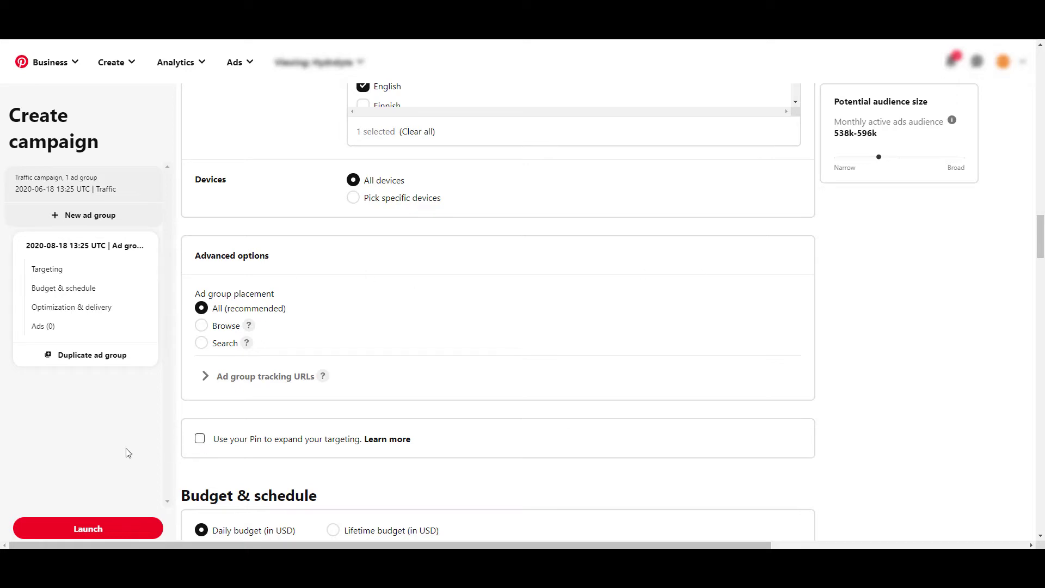